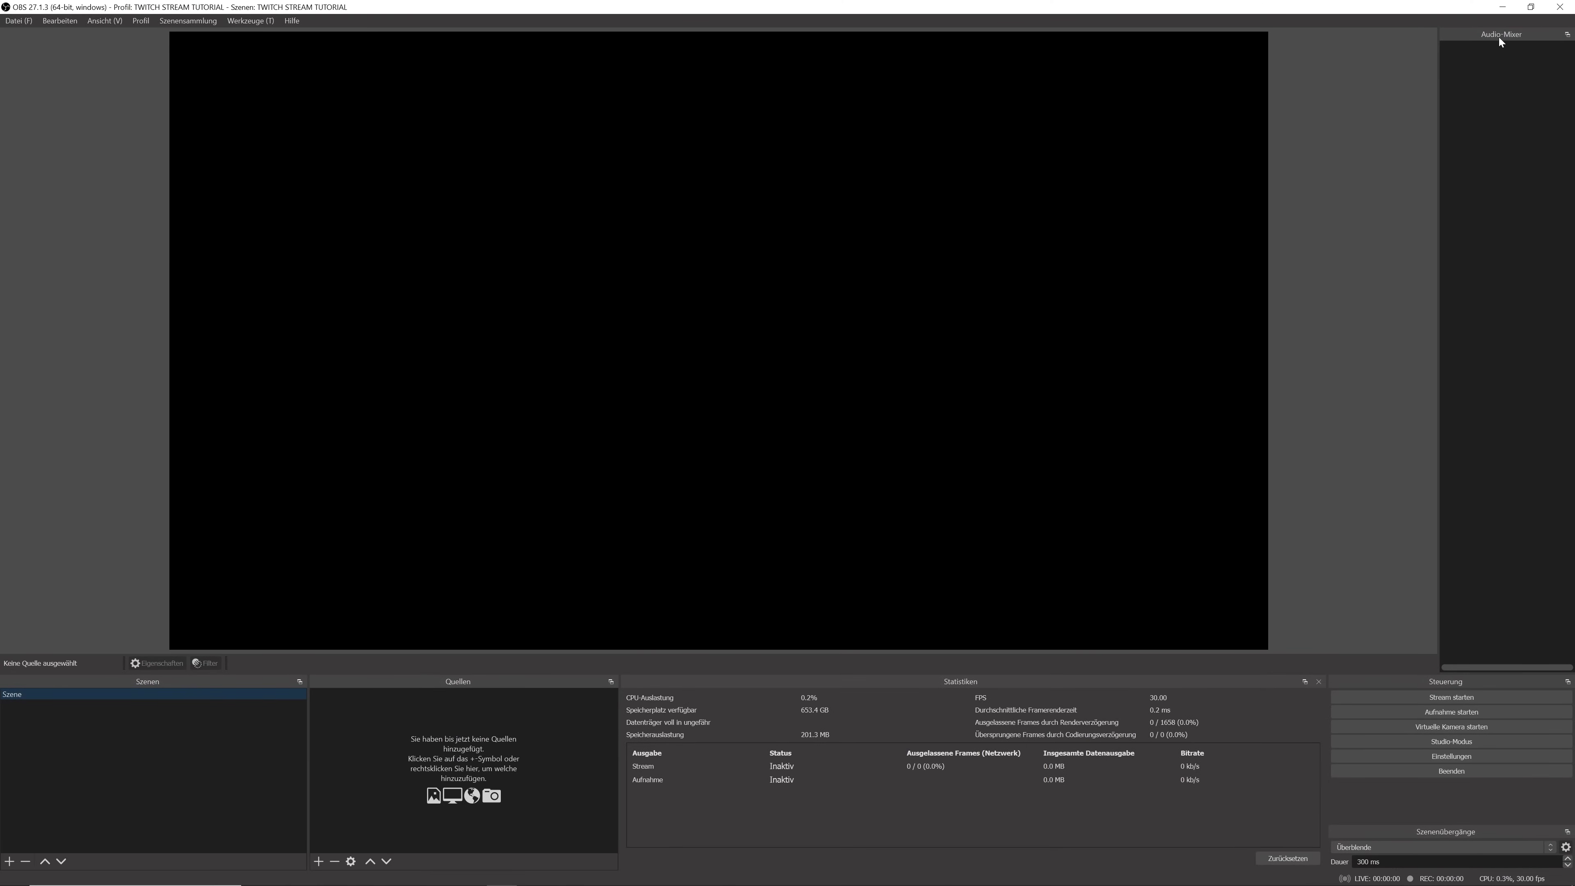
{"action": "left_click_drag", "start_coordinate": [1499, 38], "coordinate": [1476, 291]}
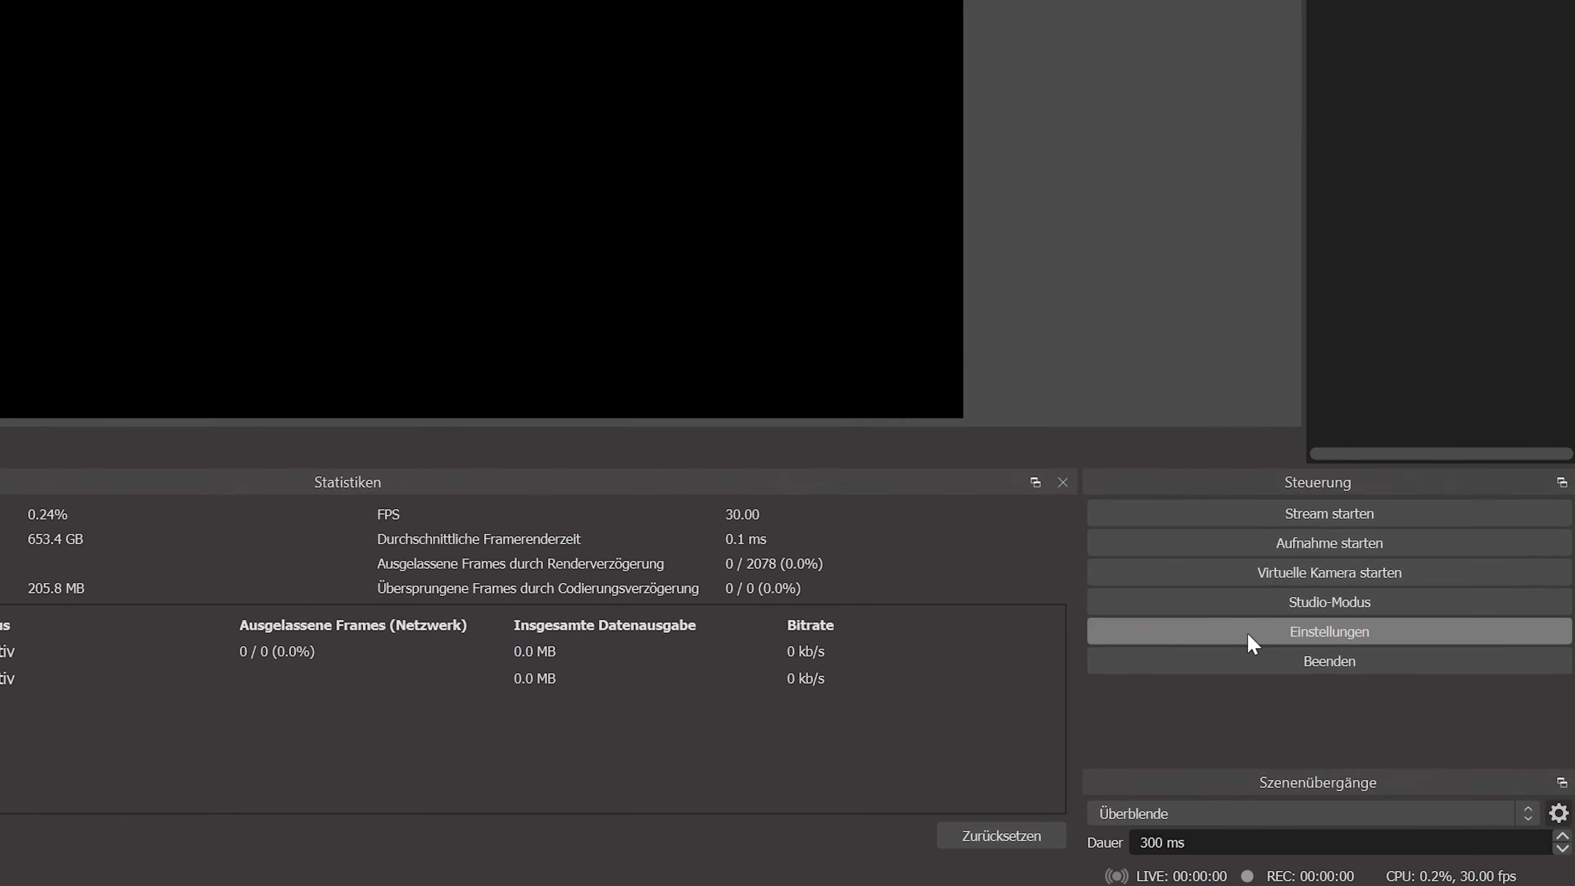
Step: In the video settings, set the scaling filter to Lanczos (36 Stichproben) and the common FPS value to 60
{"action": "left_click", "coordinate": [1324, 689]}
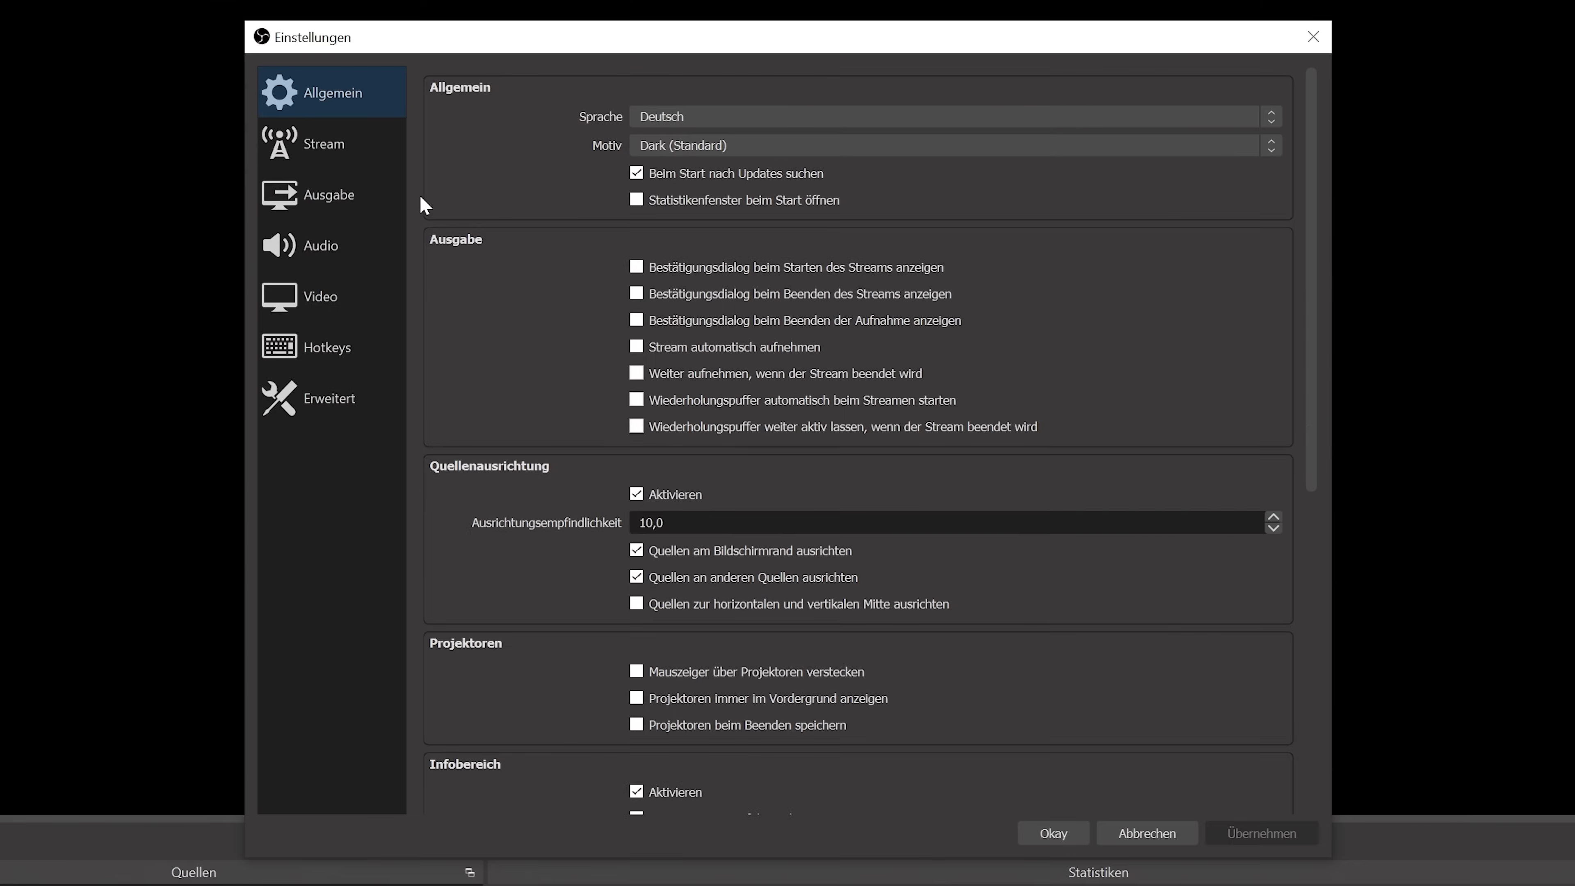
{"action": "left_click", "coordinate": [28, 134]}
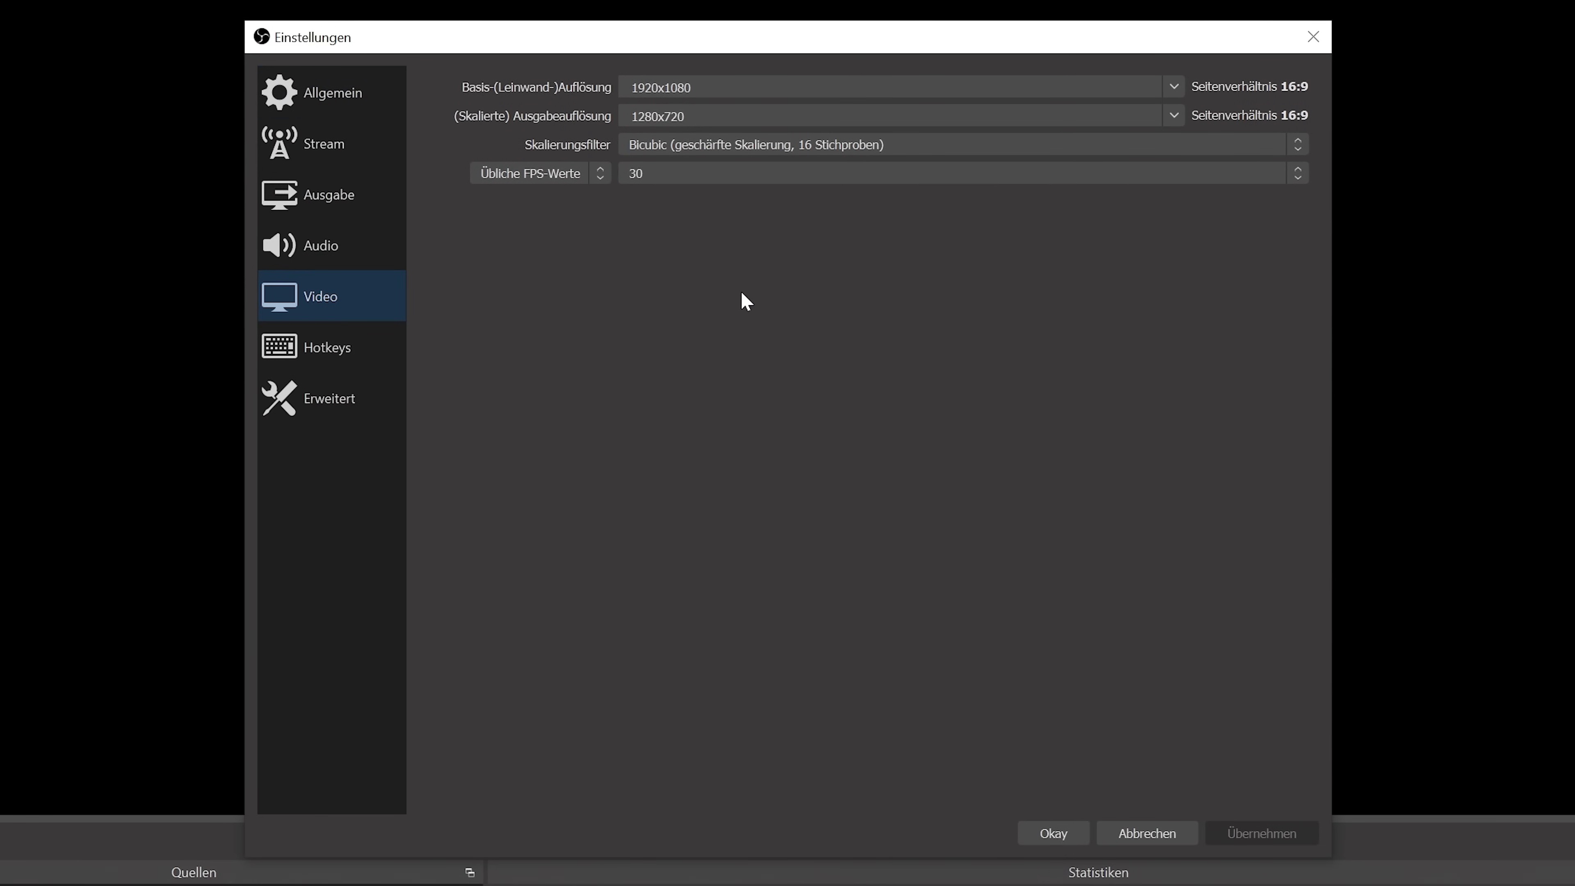
{"action": "left_click", "coordinate": [721, 90]}
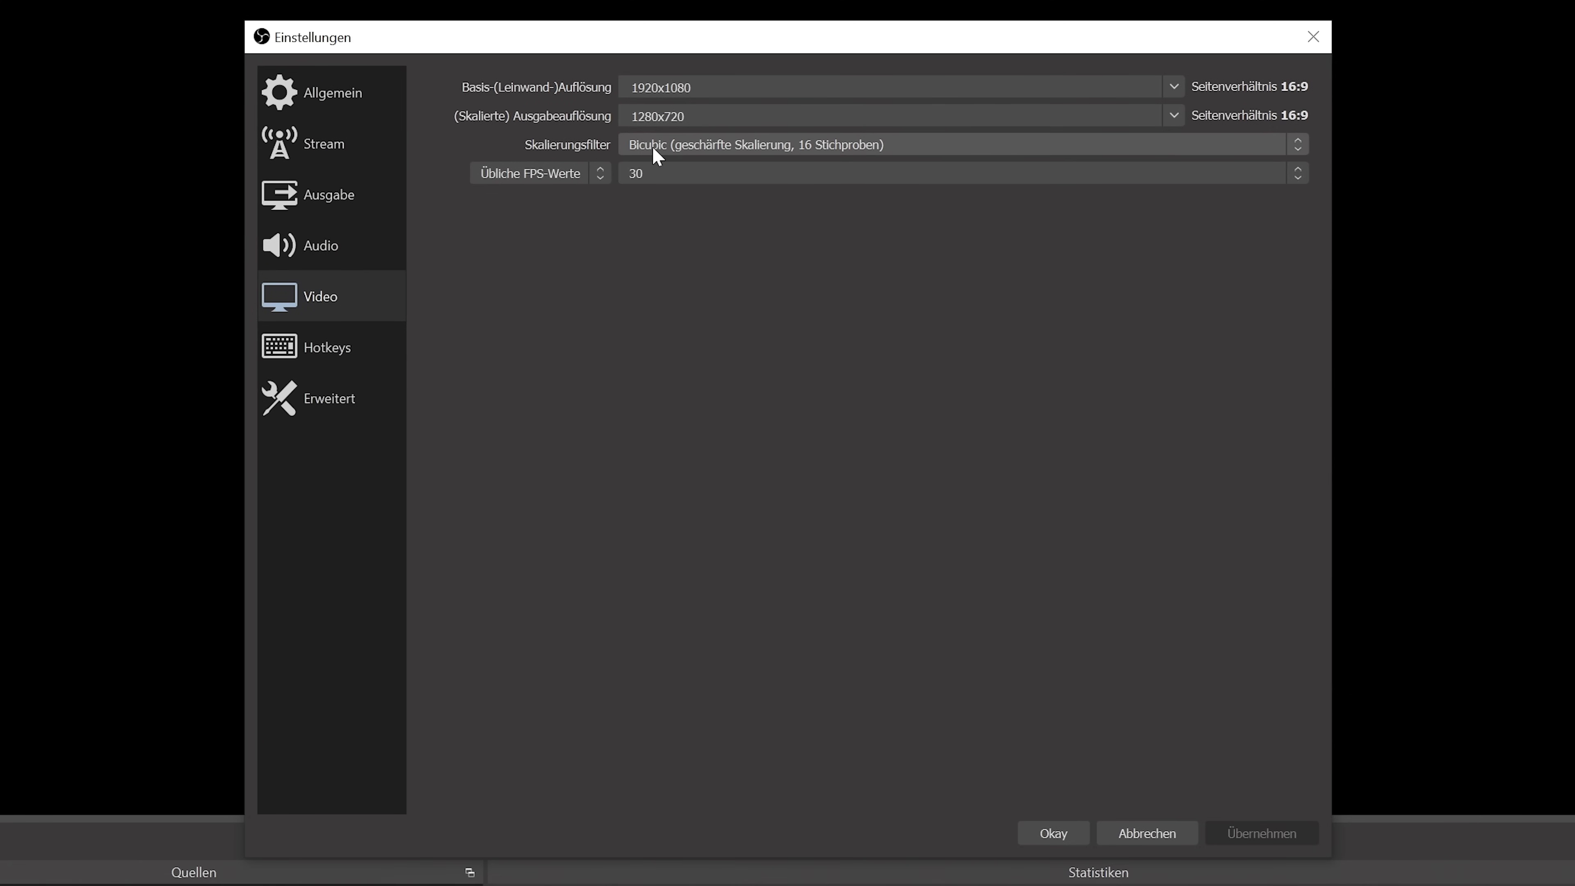
{"action": "left_click", "coordinate": [655, 149]}
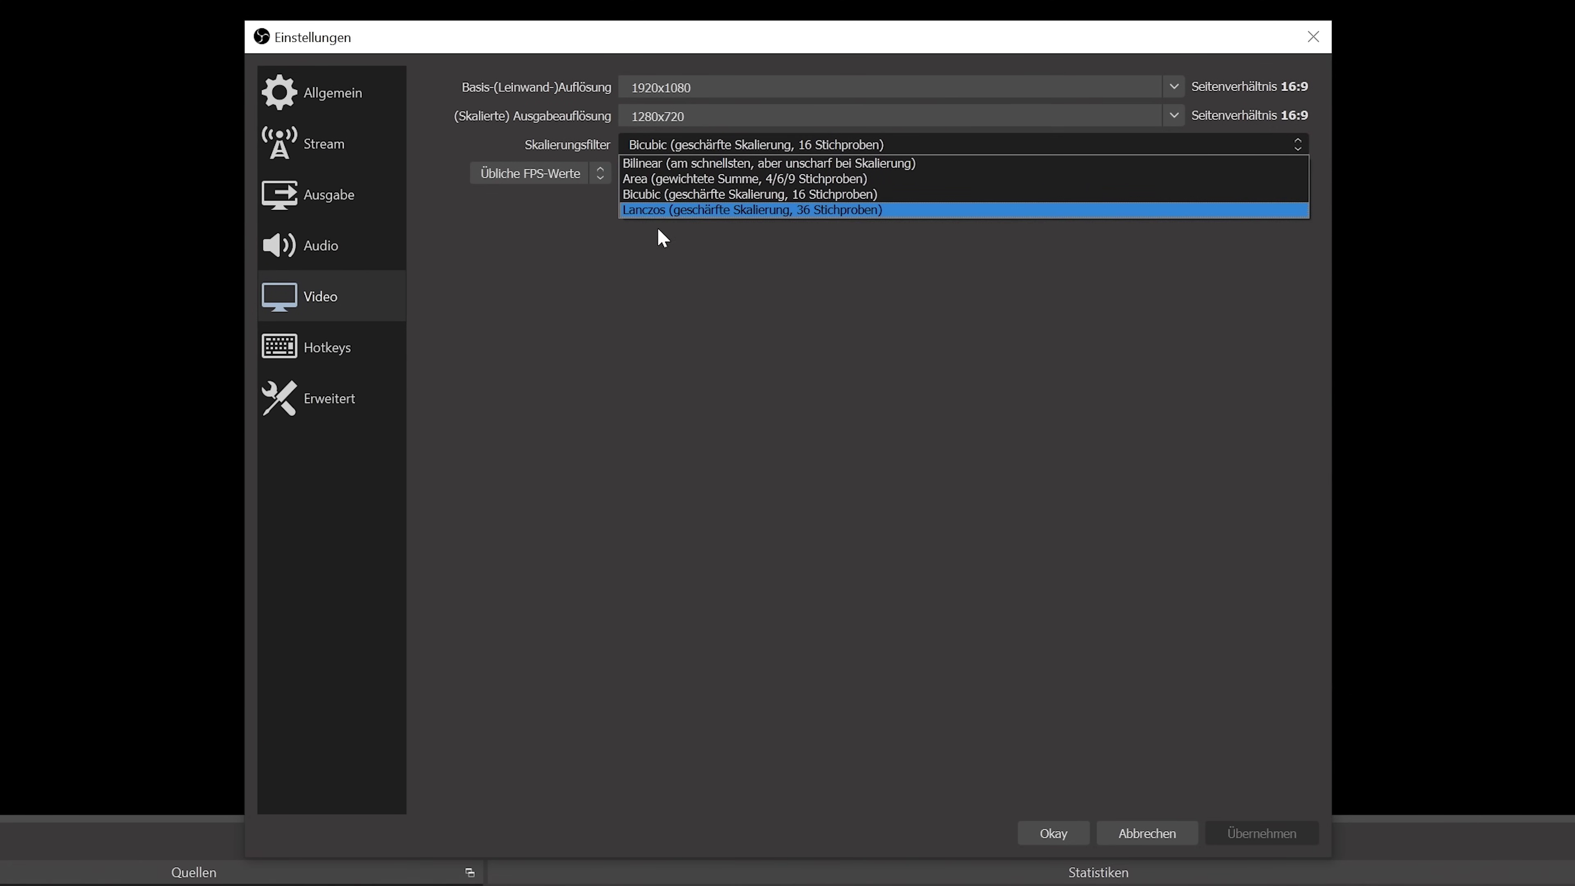
{"action": "left_click", "coordinate": [659, 212]}
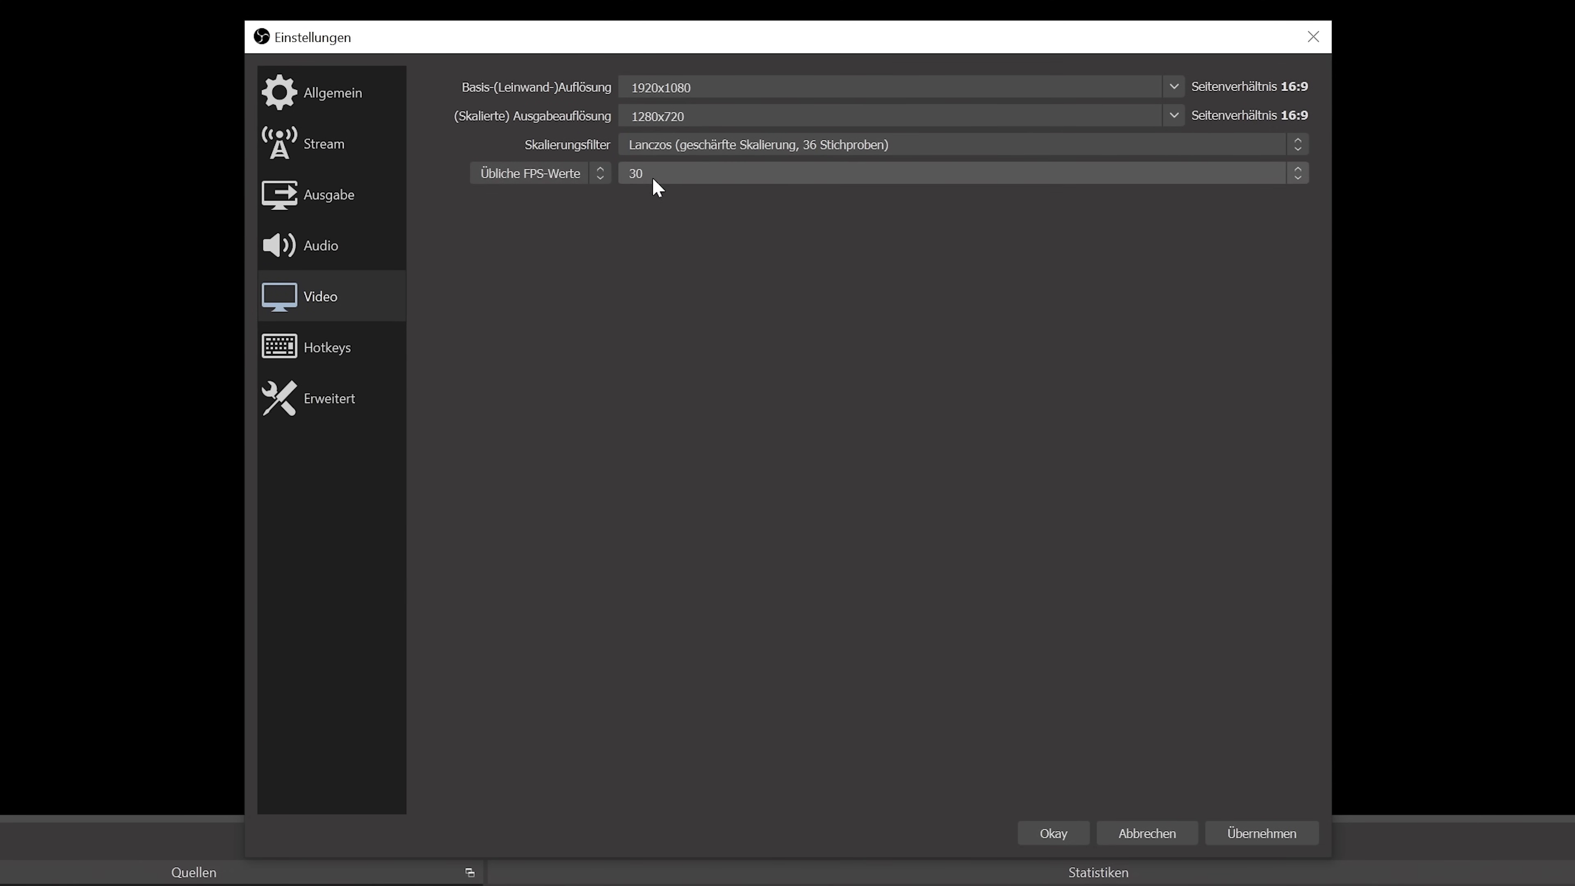
{"action": "left_click", "coordinate": [652, 178]}
{"action": "left_click", "coordinate": [668, 335]}
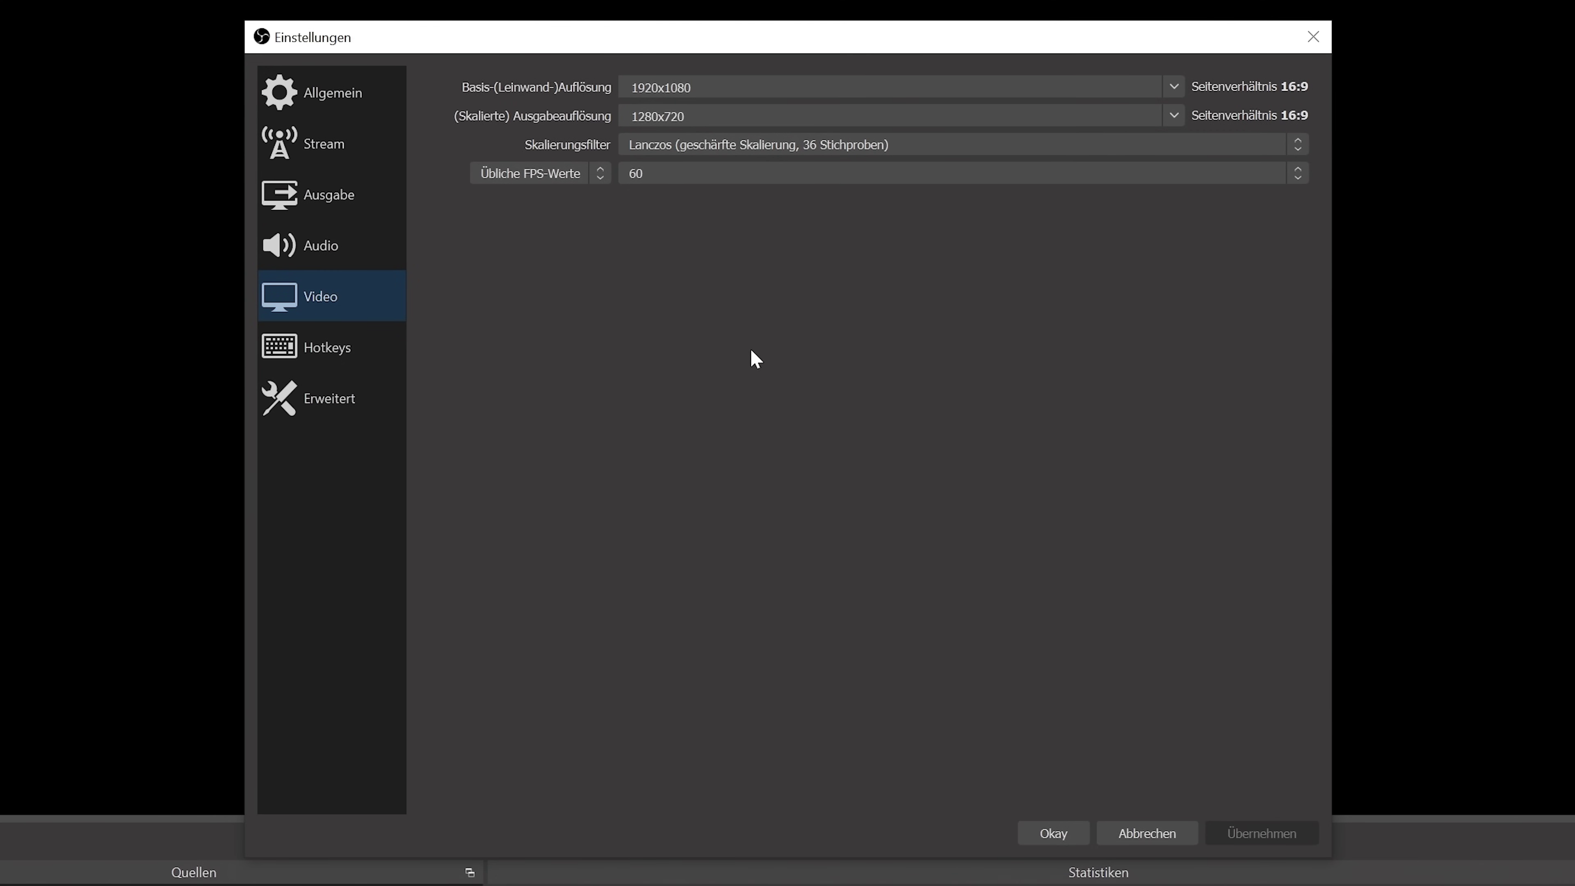
Step: Choose Twitch as the streaming platform in the stream settings and connect the Twitch account
{"action": "left_click", "coordinate": [358, 158]}
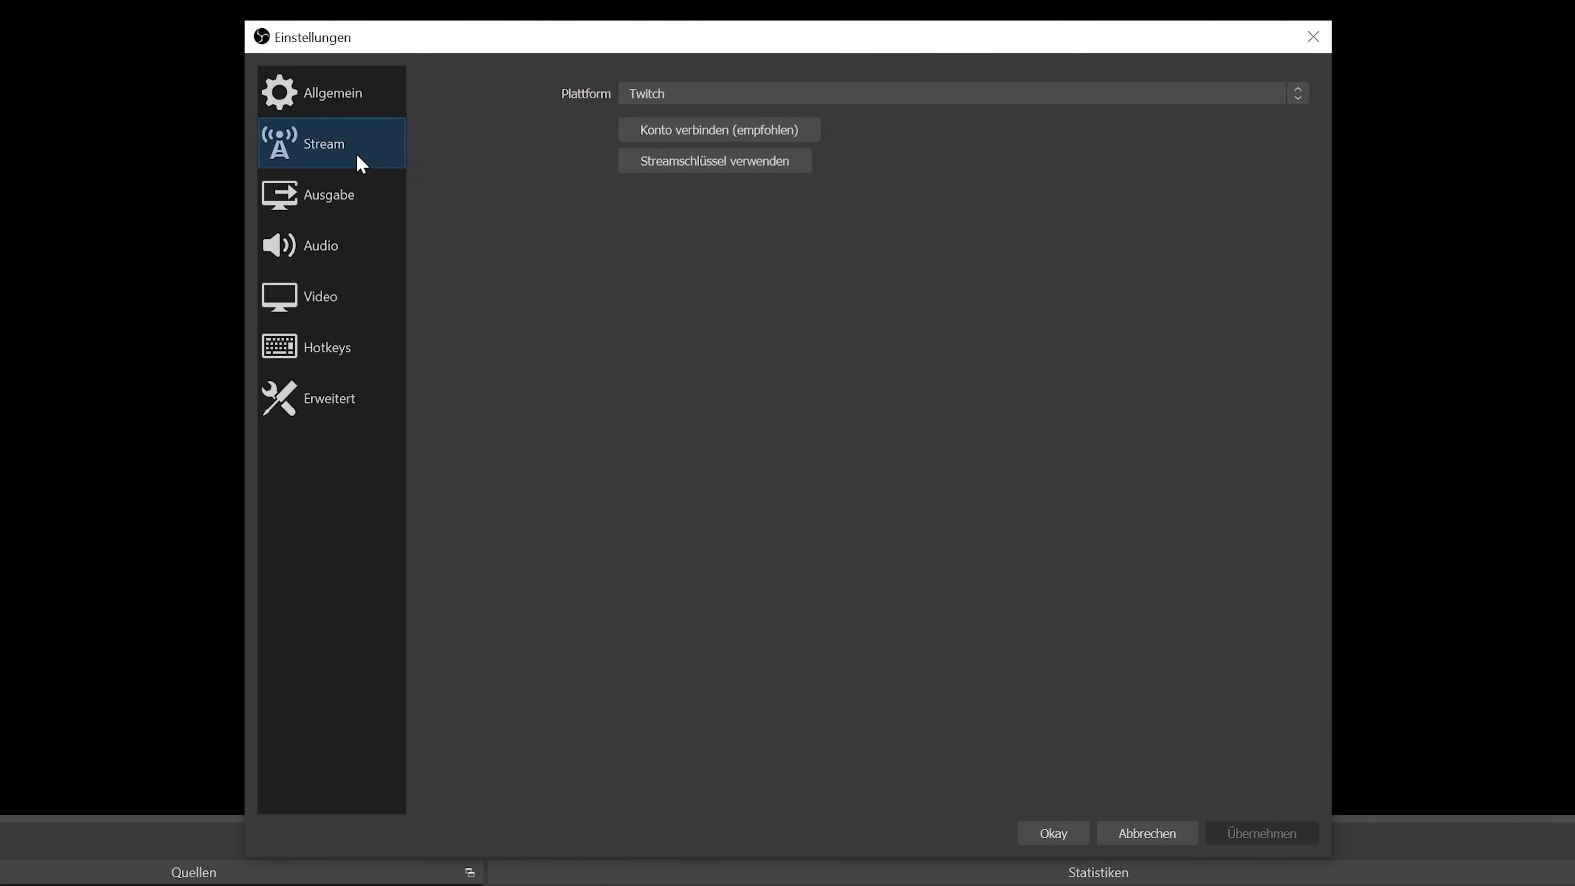
{"action": "left_click", "coordinate": [654, 96]}
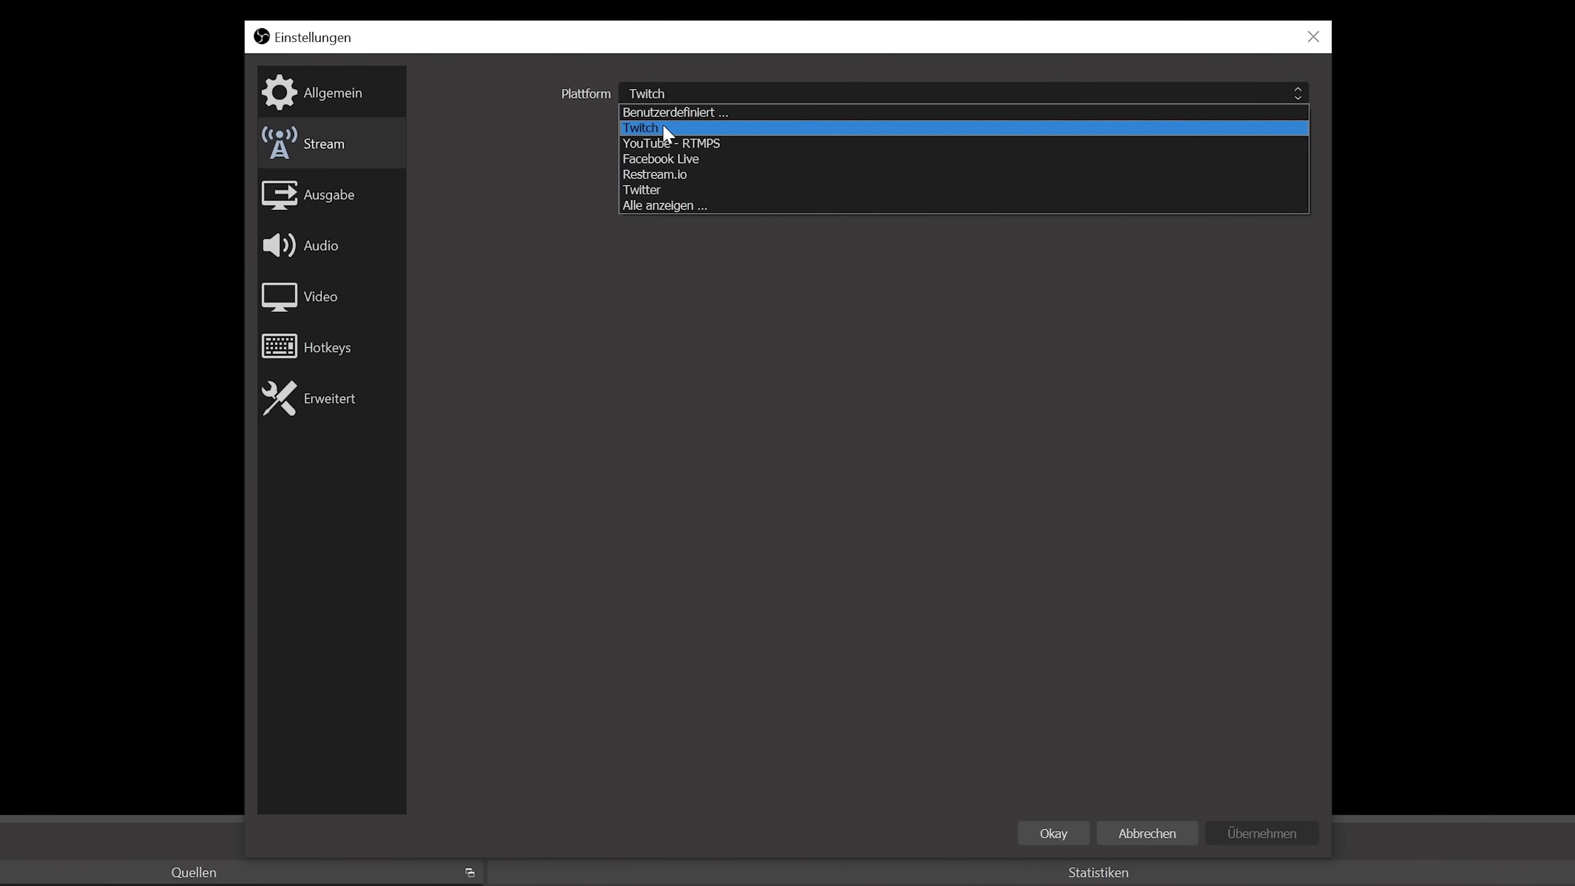
{"action": "left_click", "coordinate": [664, 129]}
{"action": "left_click", "coordinate": [688, 131]}
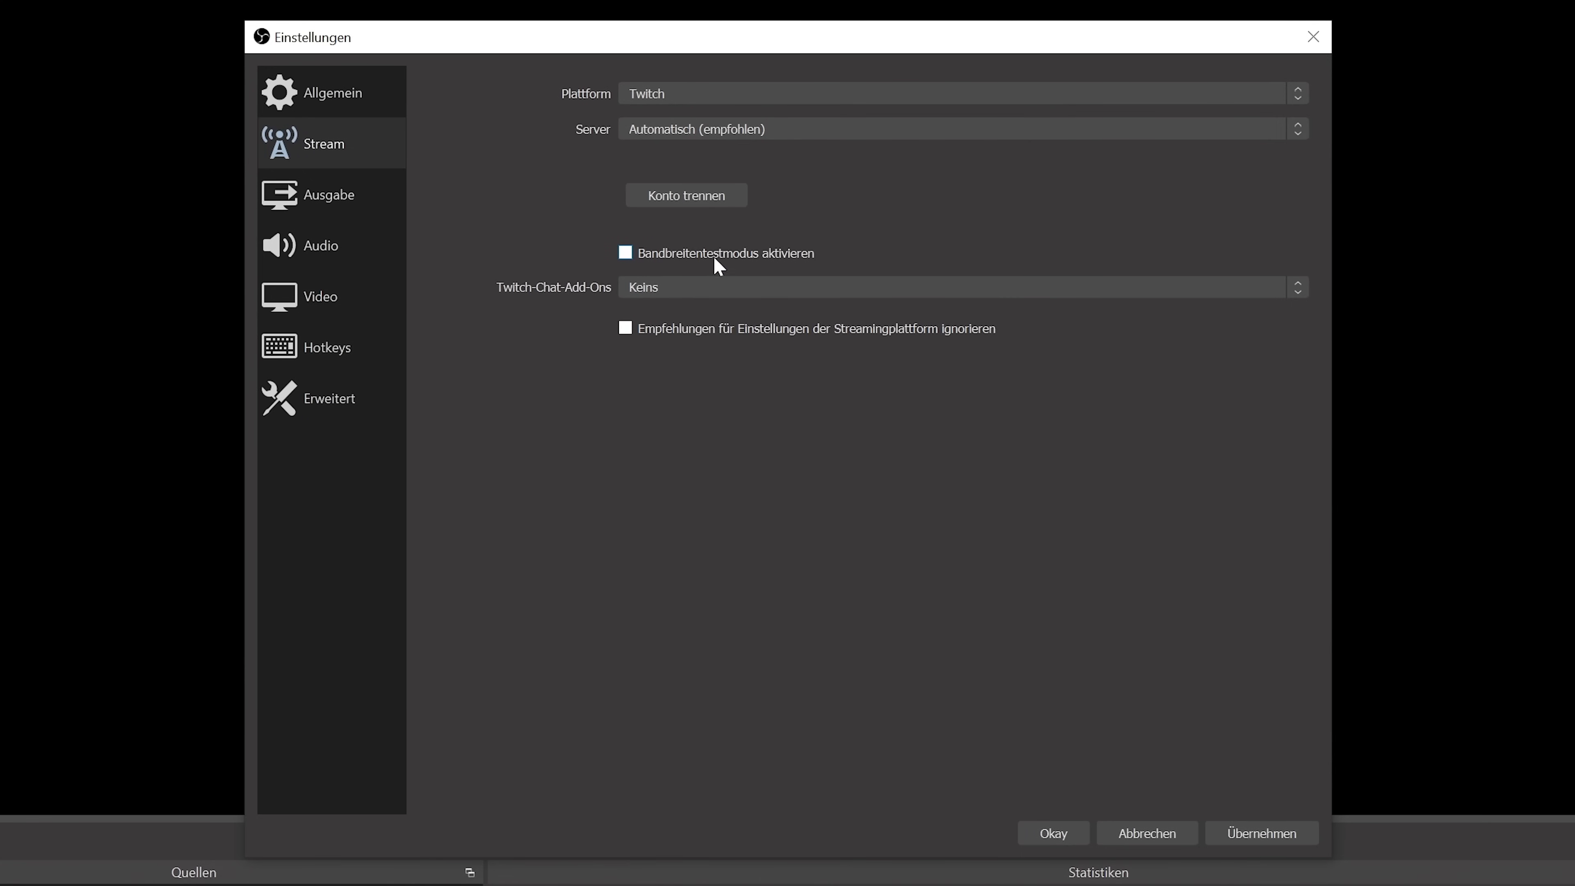
Step: Enable ignoring the streaming platform's setting recommendations, accept the override, and close the settings
{"action": "left_click", "coordinate": [683, 339]}
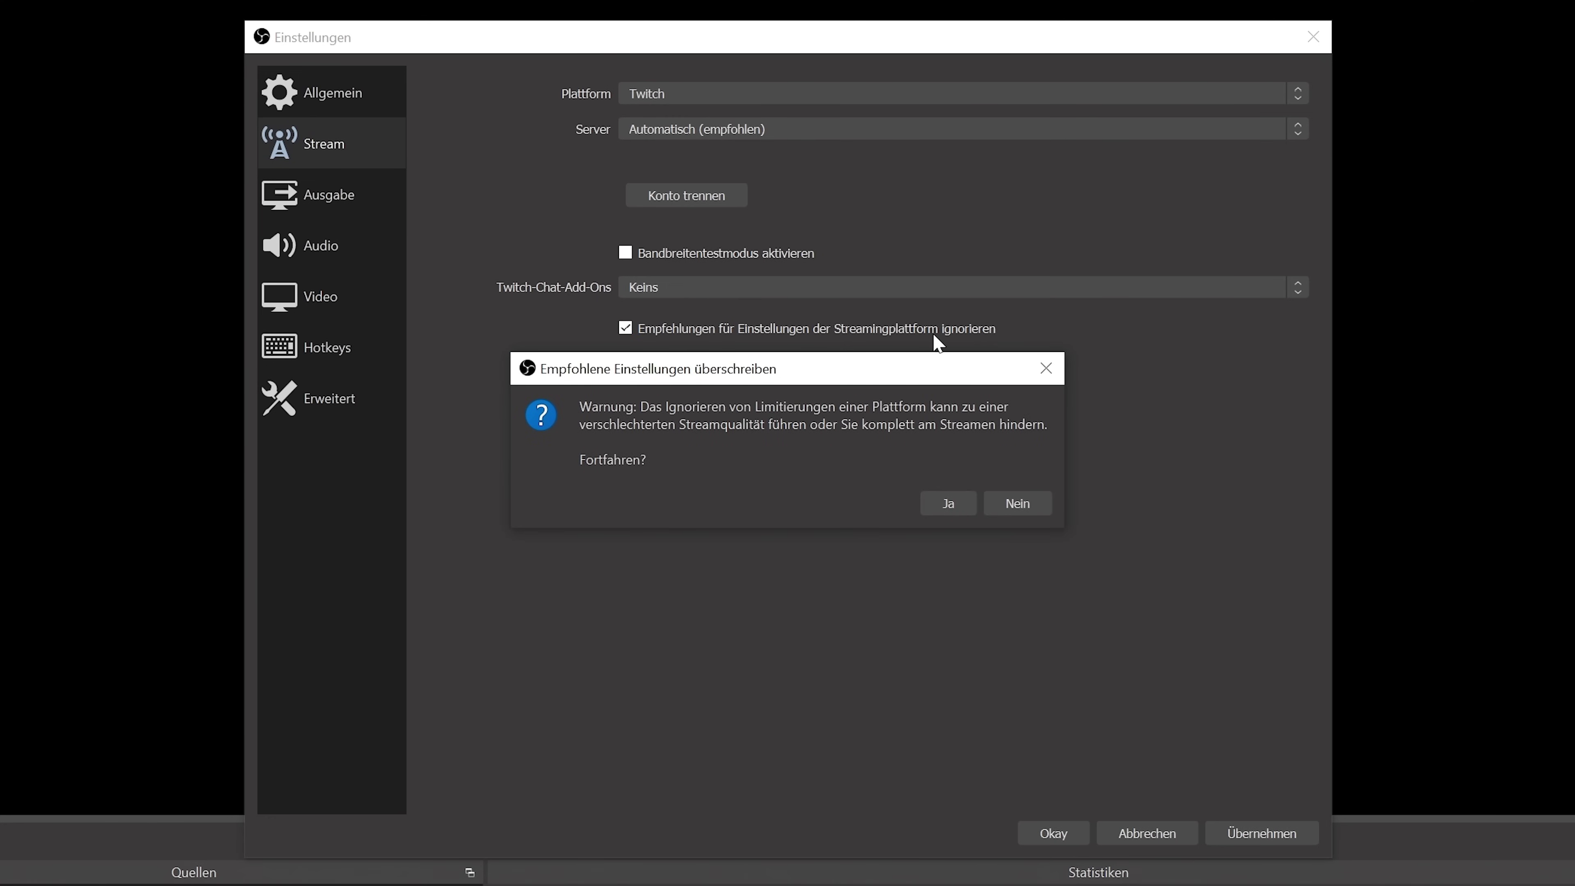
{"action": "left_click", "coordinate": [966, 510]}
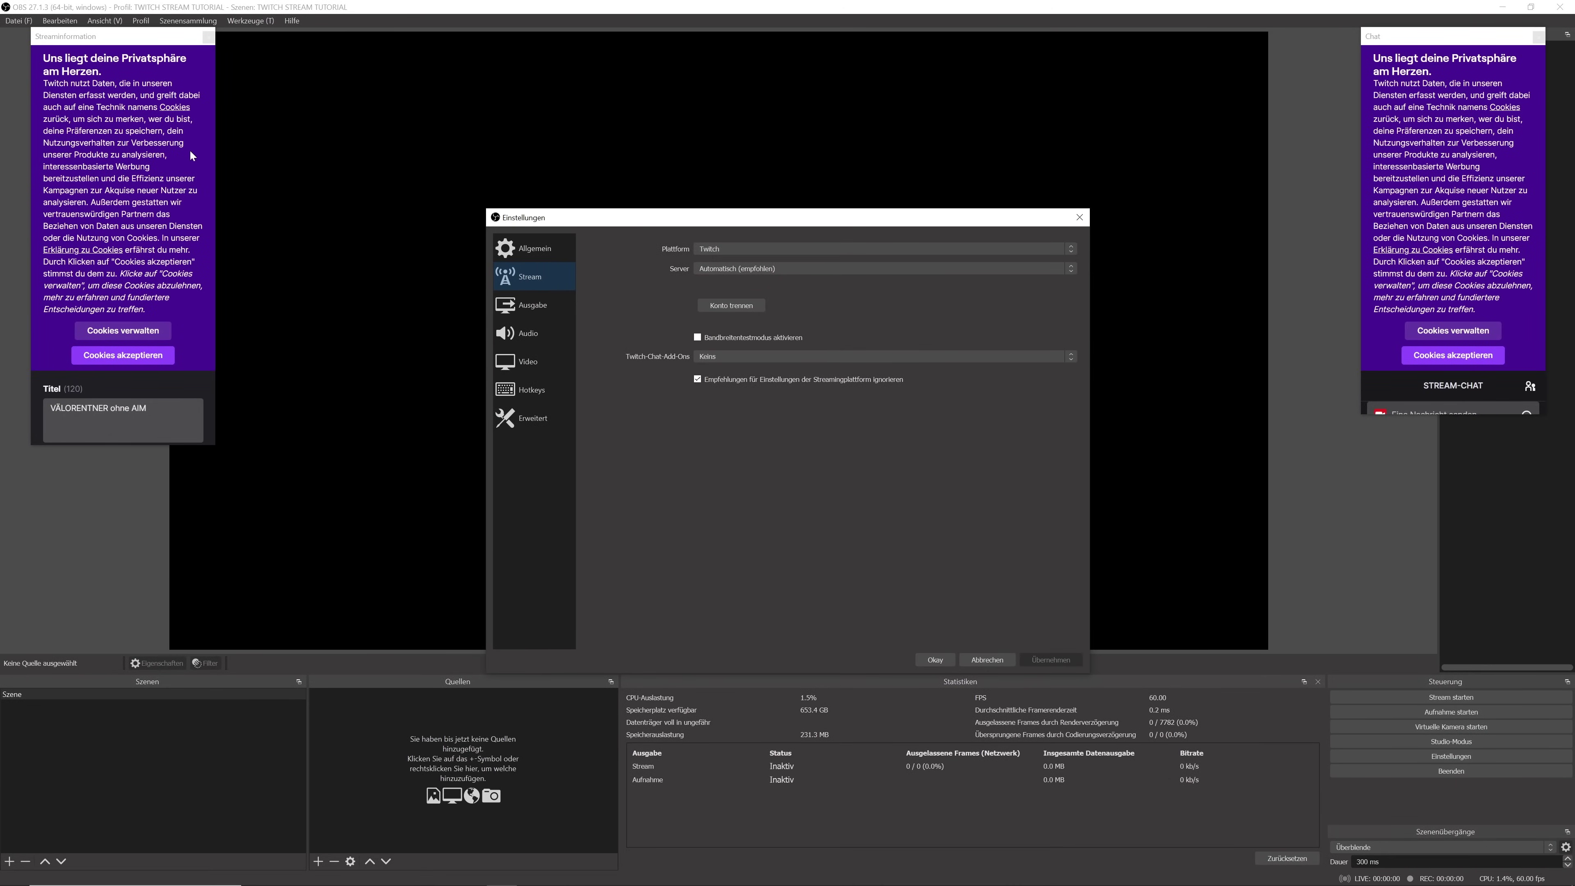
{"action": "left_click", "coordinate": [940, 663]}
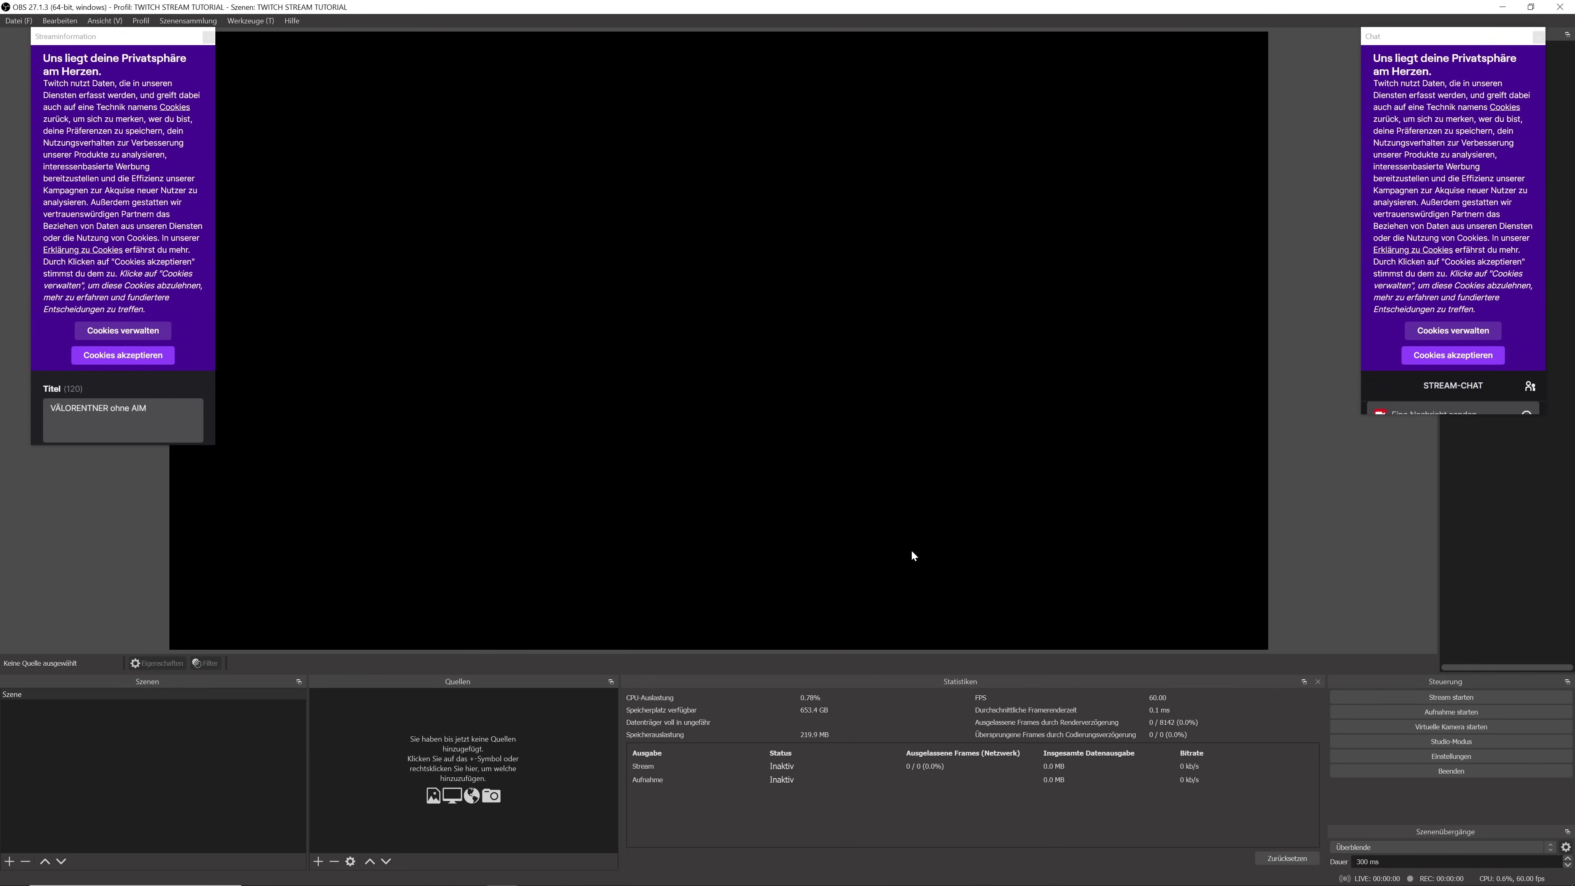
Step: Dock the Streaminformation window between Quellen and Statistiken, and dock a widened Chat window along the left side of the preview
{"action": "left_click_drag", "start_coordinate": [1448, 51], "coordinate": [1378, 91]}
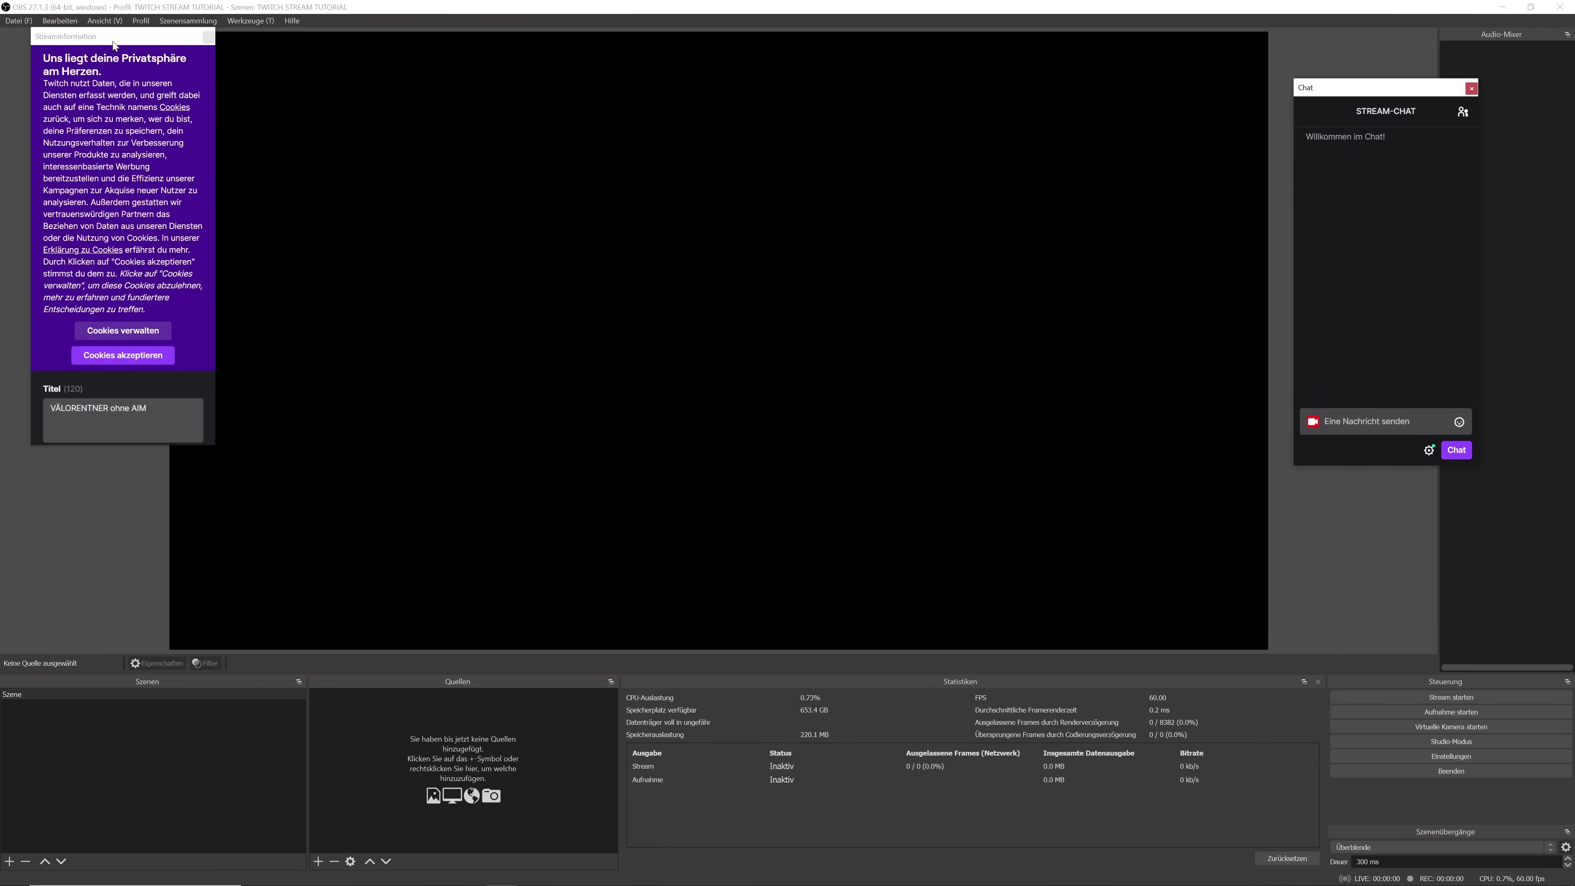
{"action": "left_click_drag", "start_coordinate": [109, 40], "coordinate": [662, 713]}
{"action": "left_click_drag", "start_coordinate": [1395, 95], "coordinate": [40, 137]}
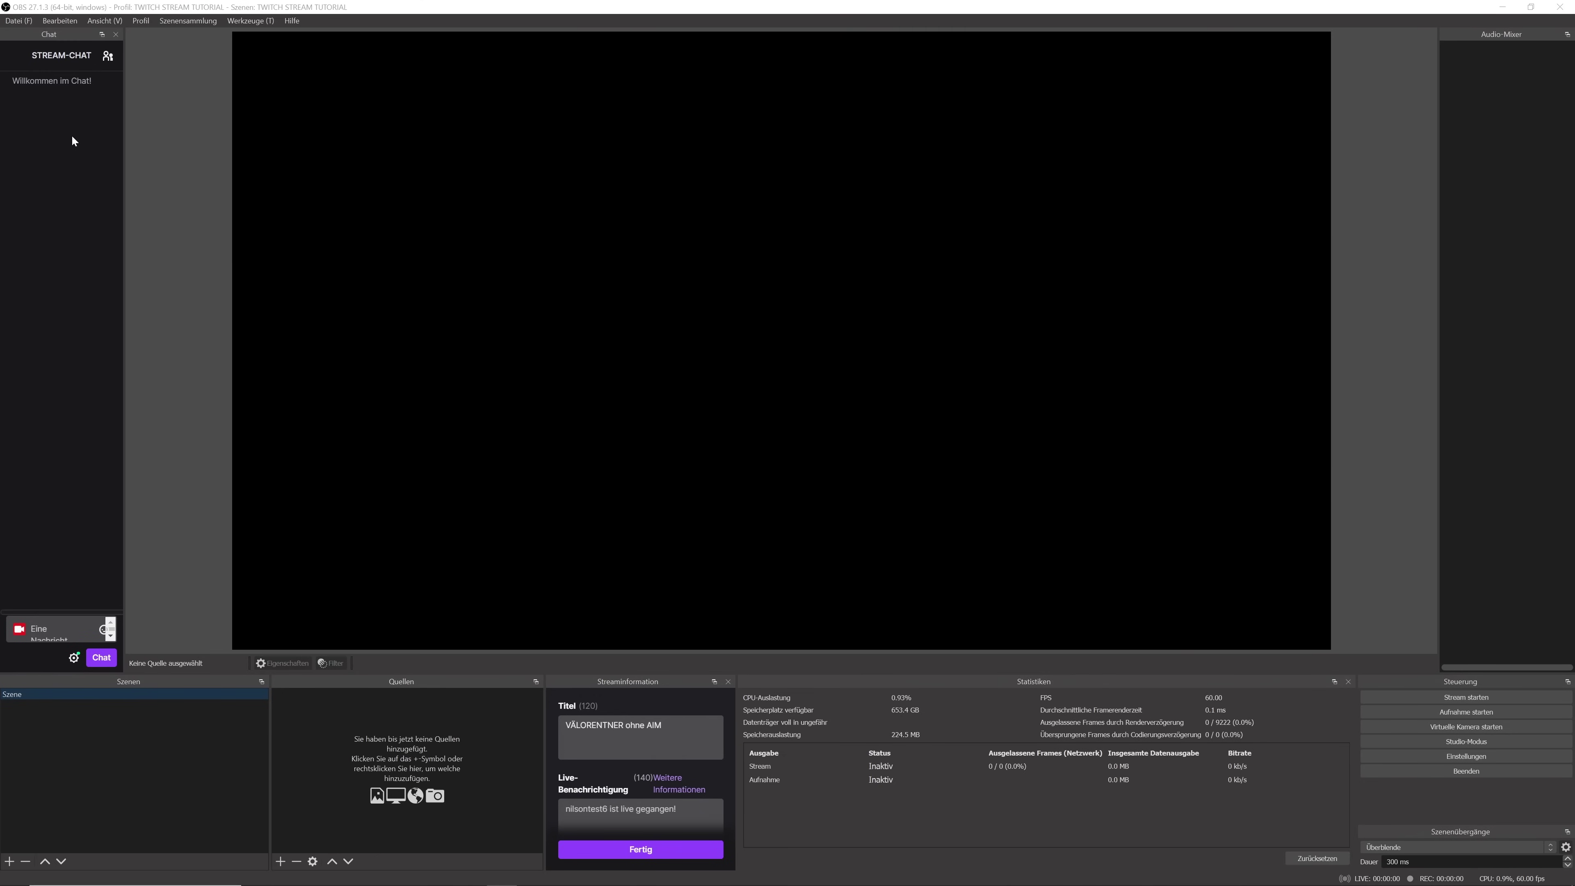
{"action": "left_click_drag", "start_coordinate": [124, 202], "coordinate": [192, 195]}
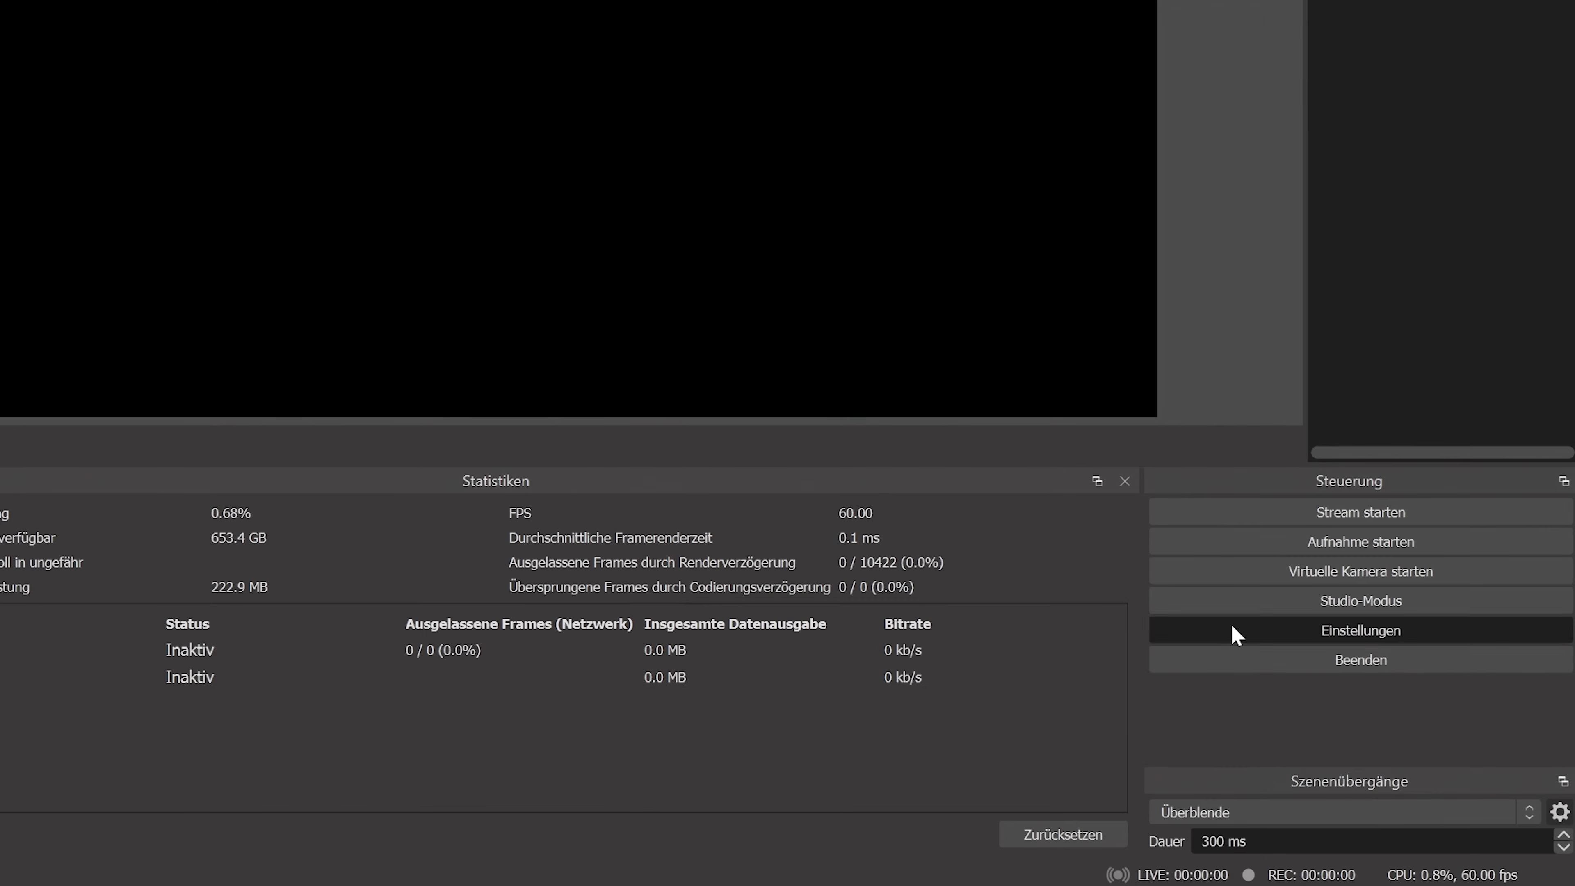
Step: In the output settings, set the stream's video bitrate to 4500 Kbps and the encoder to Hardware (NVENC)
{"action": "left_click", "coordinate": [1232, 626]}
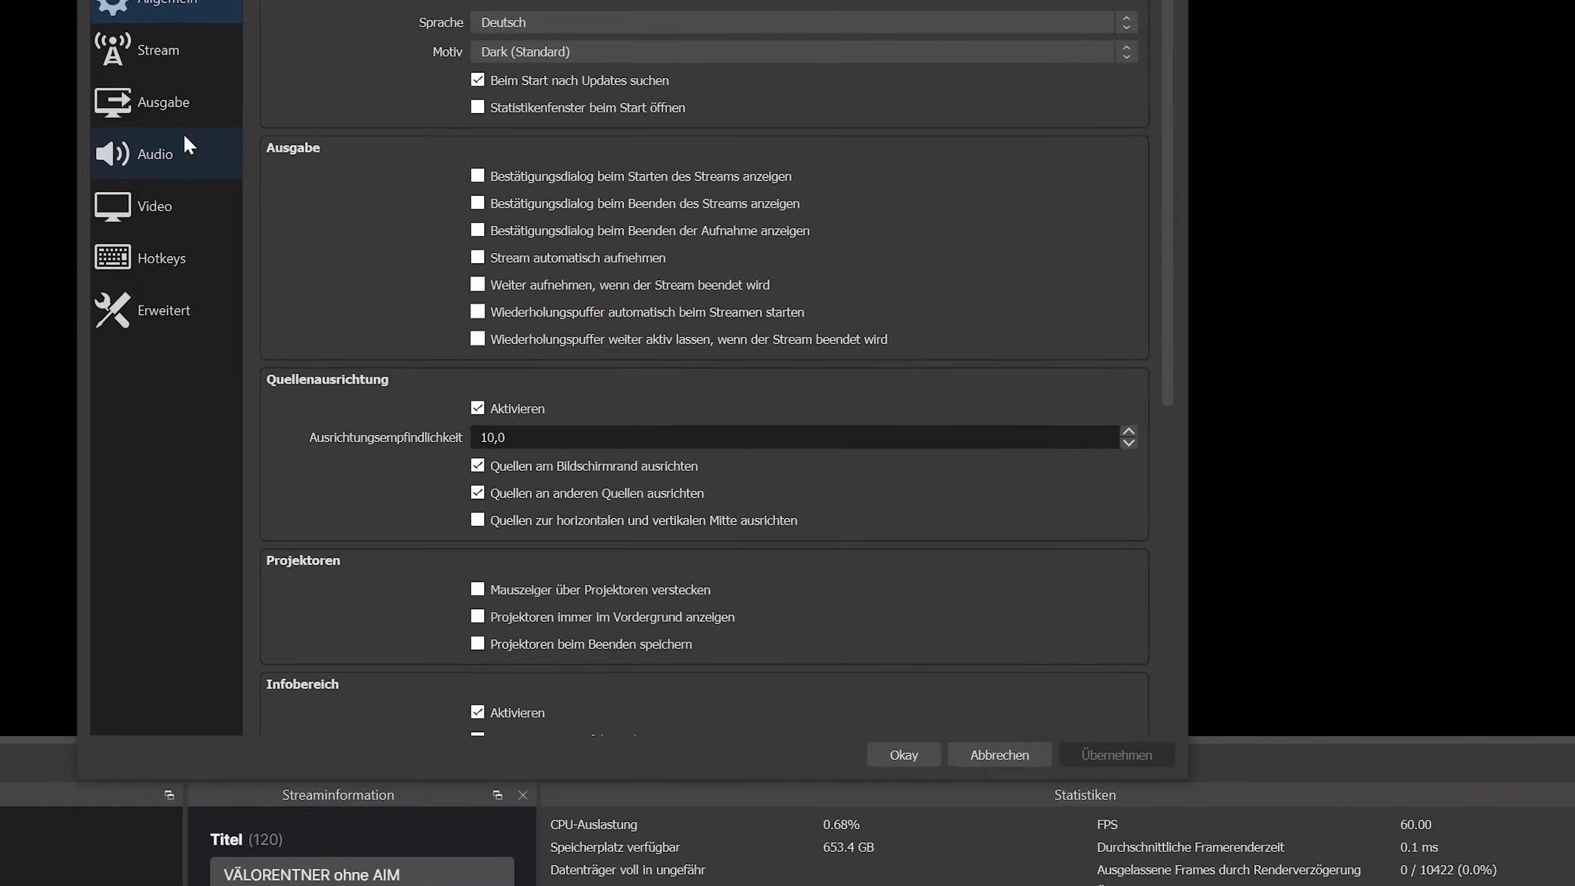
{"action": "left_click", "coordinate": [336, 194]}
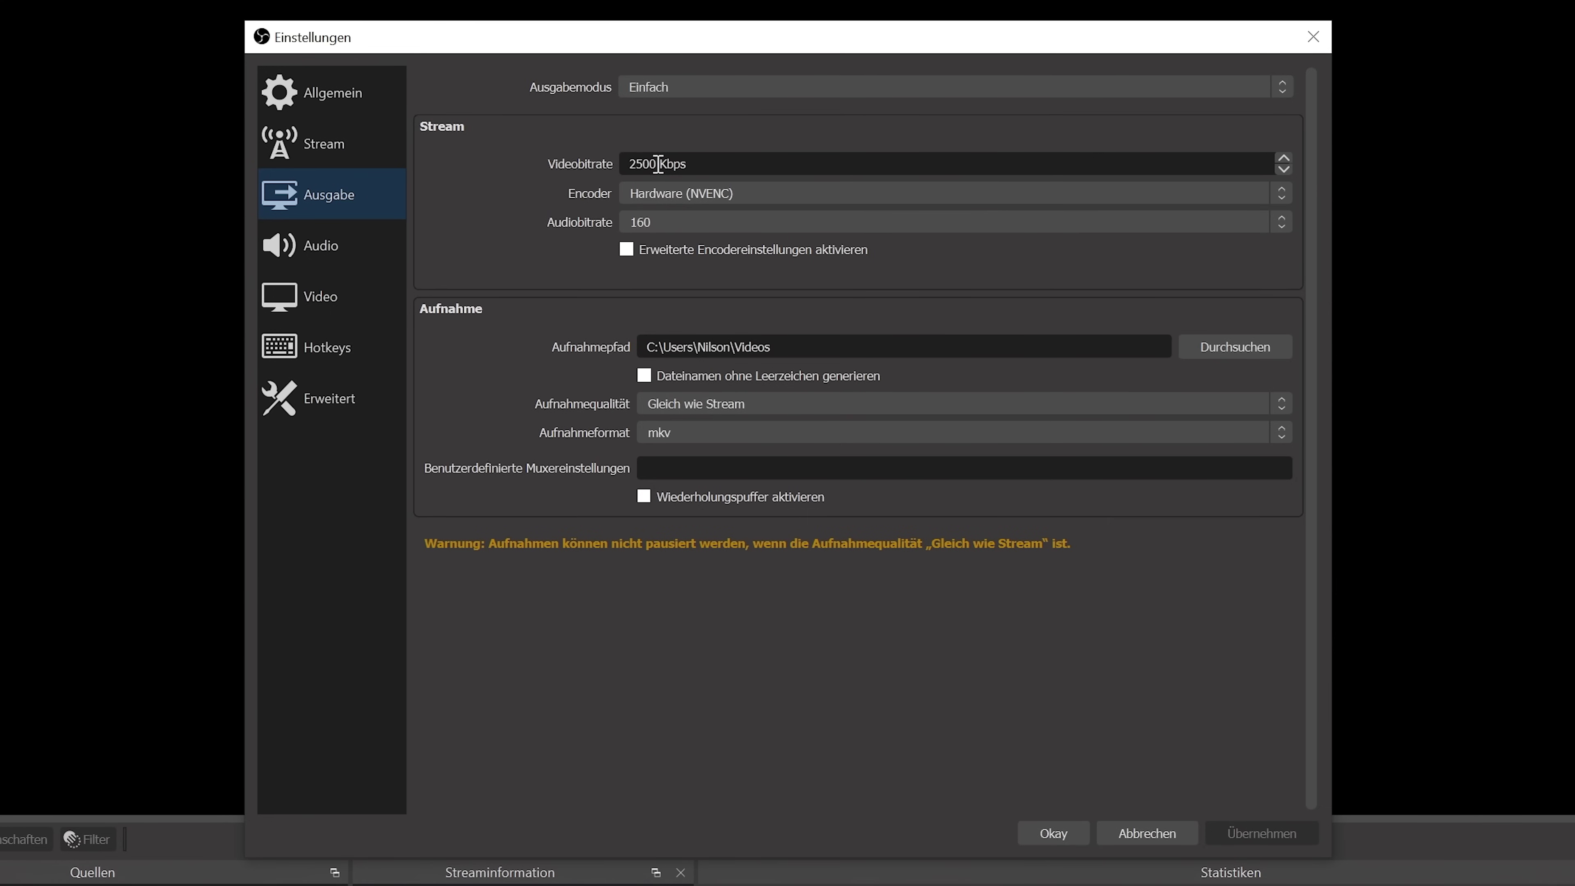
{"action": "left_click_drag", "start_coordinate": [659, 165], "coordinate": [619, 167]}
{"action": "type", "text": "400"}
{"action": "key", "text": "BackSpace"}
{"action": "key", "text": "BackSpace"}
{"action": "type", "text": "500"}
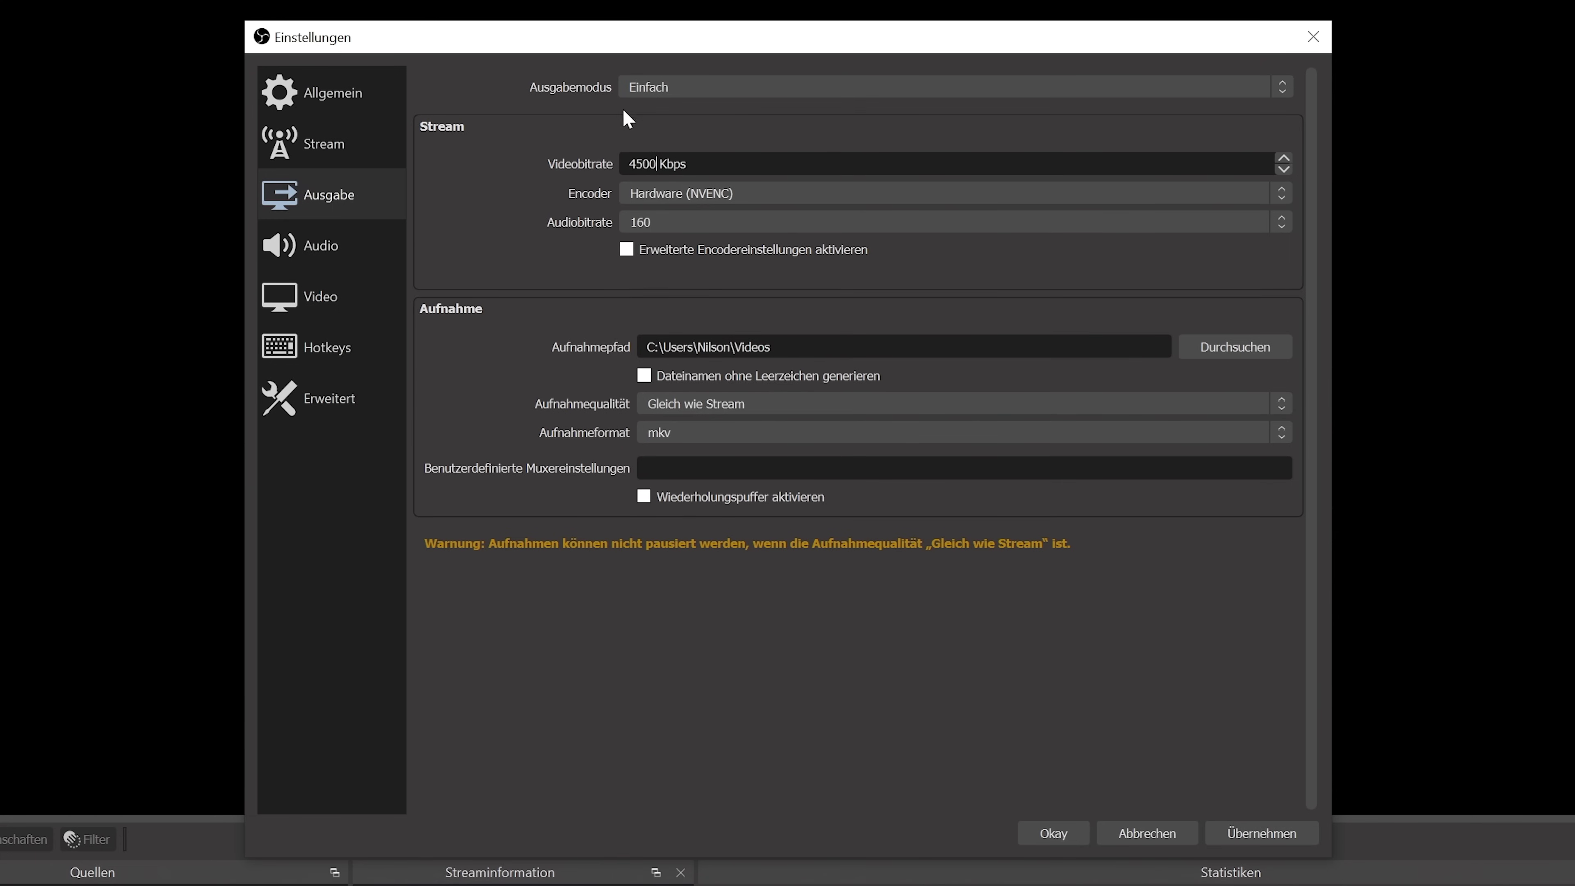
{"action": "left_click", "coordinate": [673, 192]}
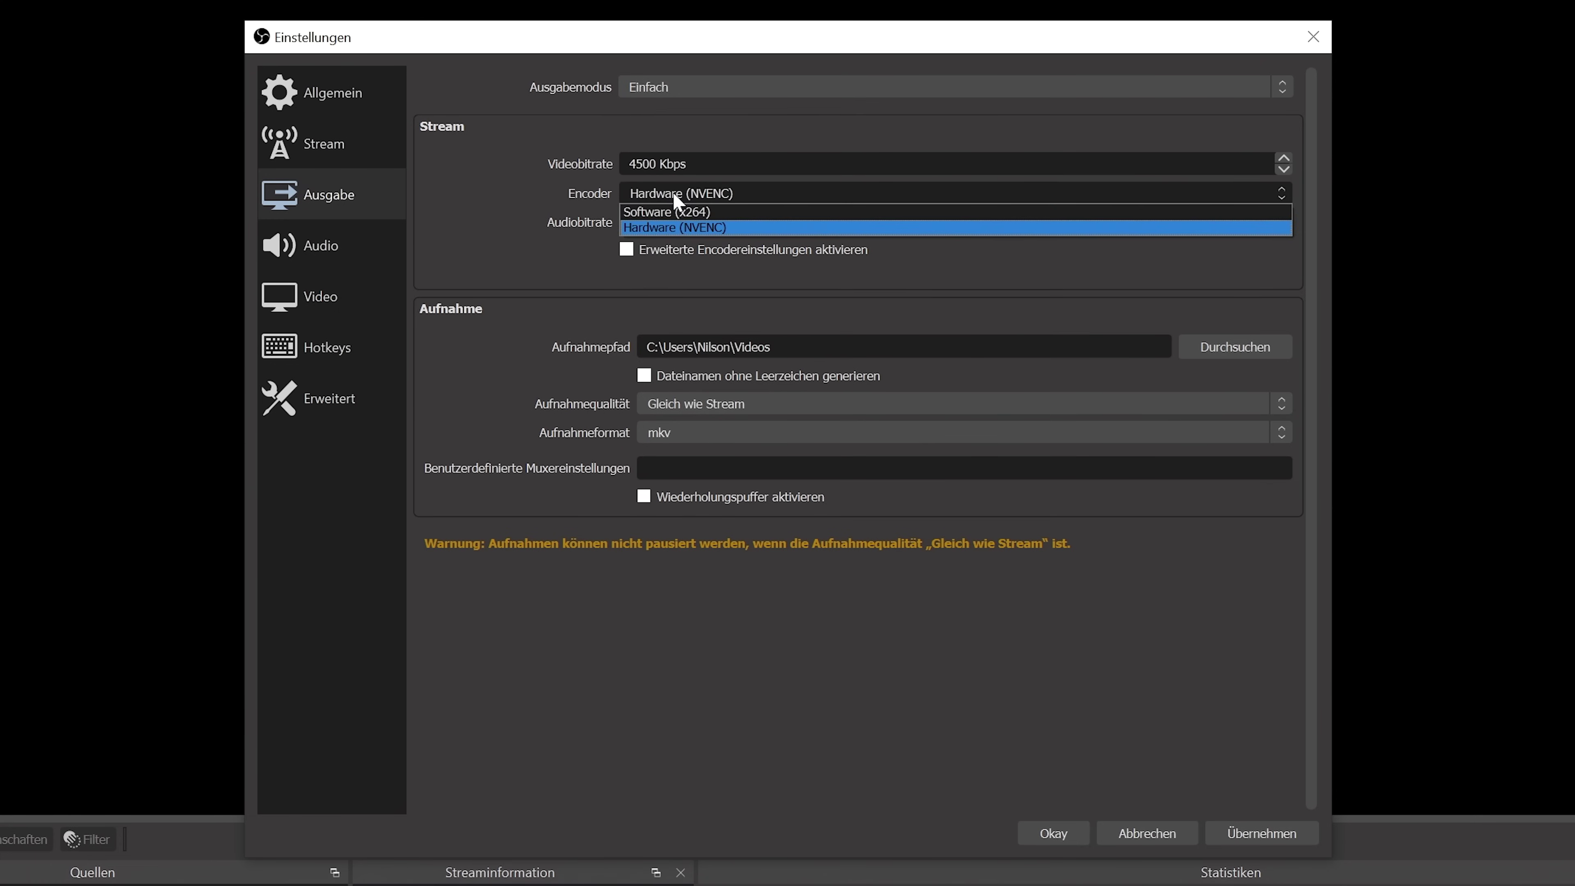
{"action": "left_click", "coordinate": [676, 231]}
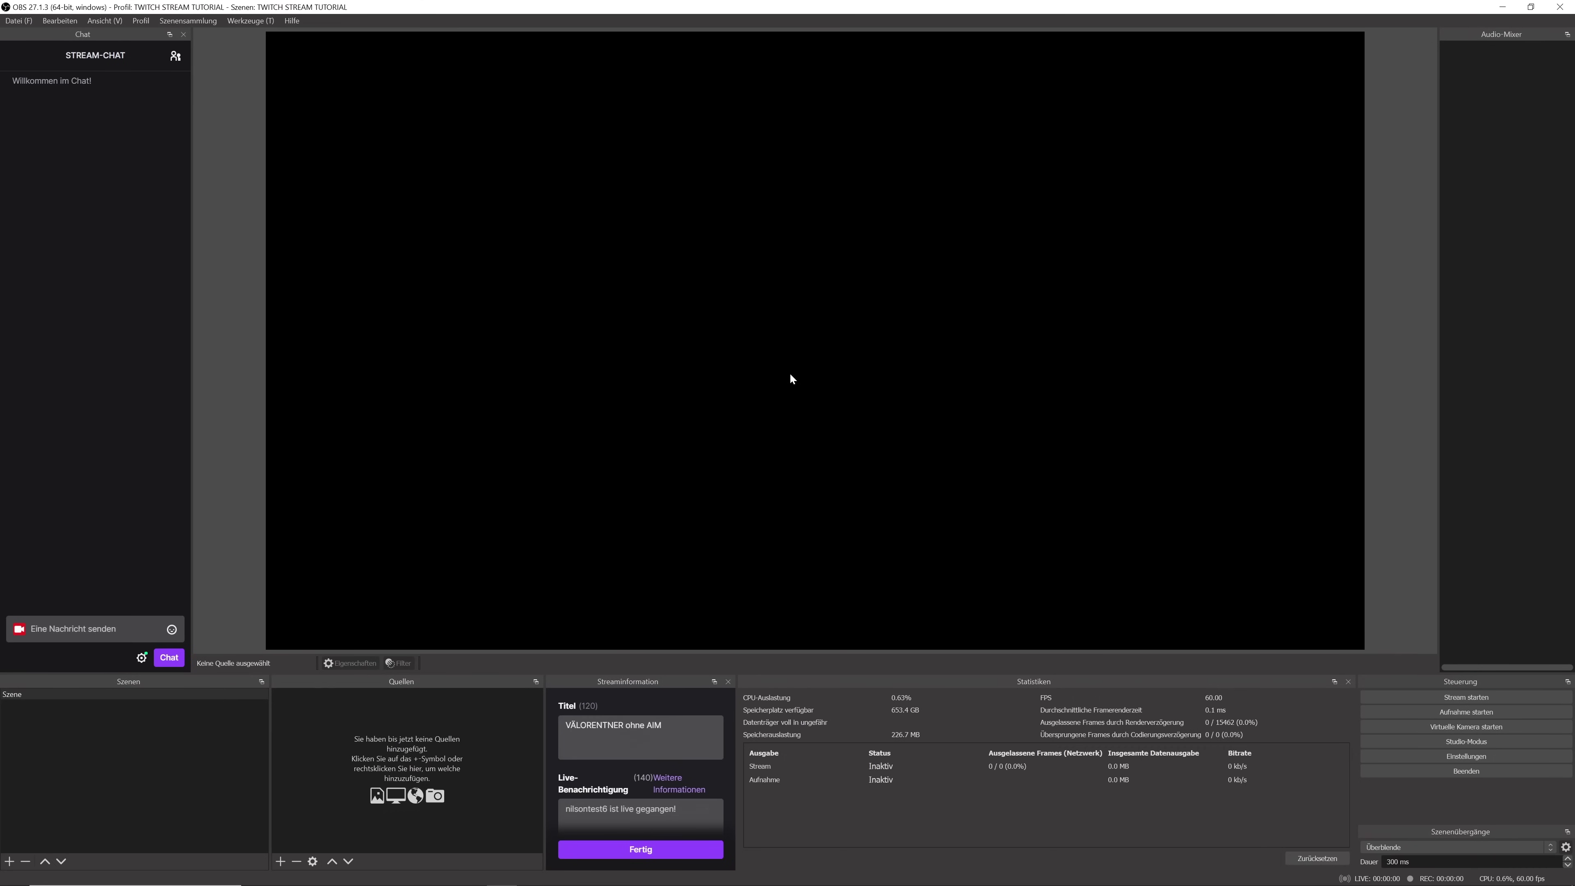
Step: In the audio settings, set Desktop-Audio to Standard and Mikrofon-/AUX-Audio to Mikrofon (HD Pro Webcam C920), and save the changes
{"action": "left_click", "coordinate": [1385, 754]}
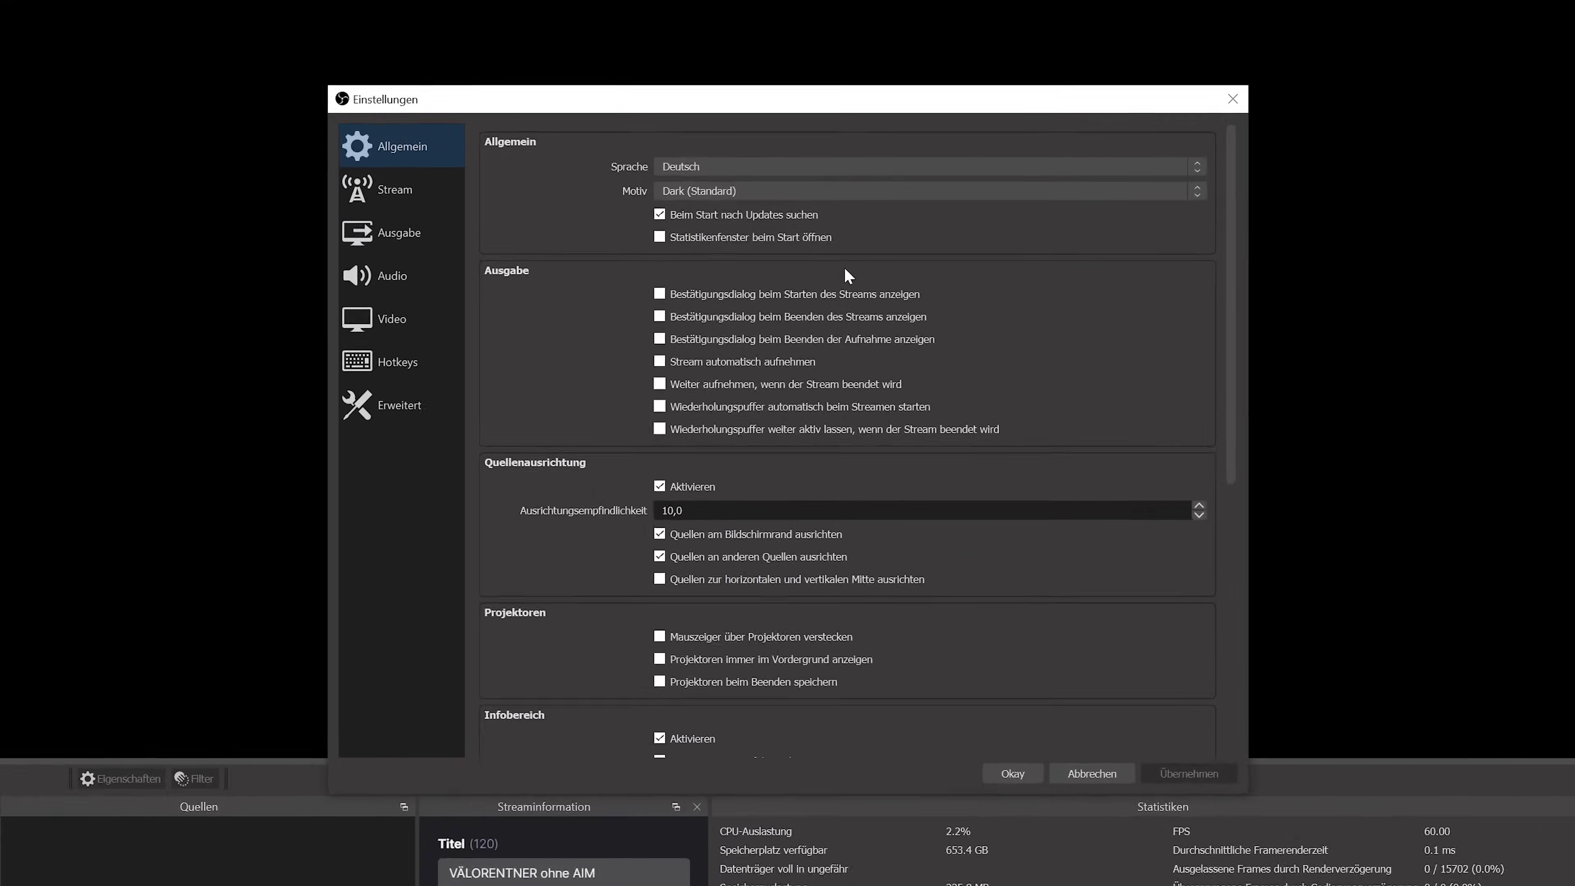
{"action": "left_click", "coordinate": [320, 245]}
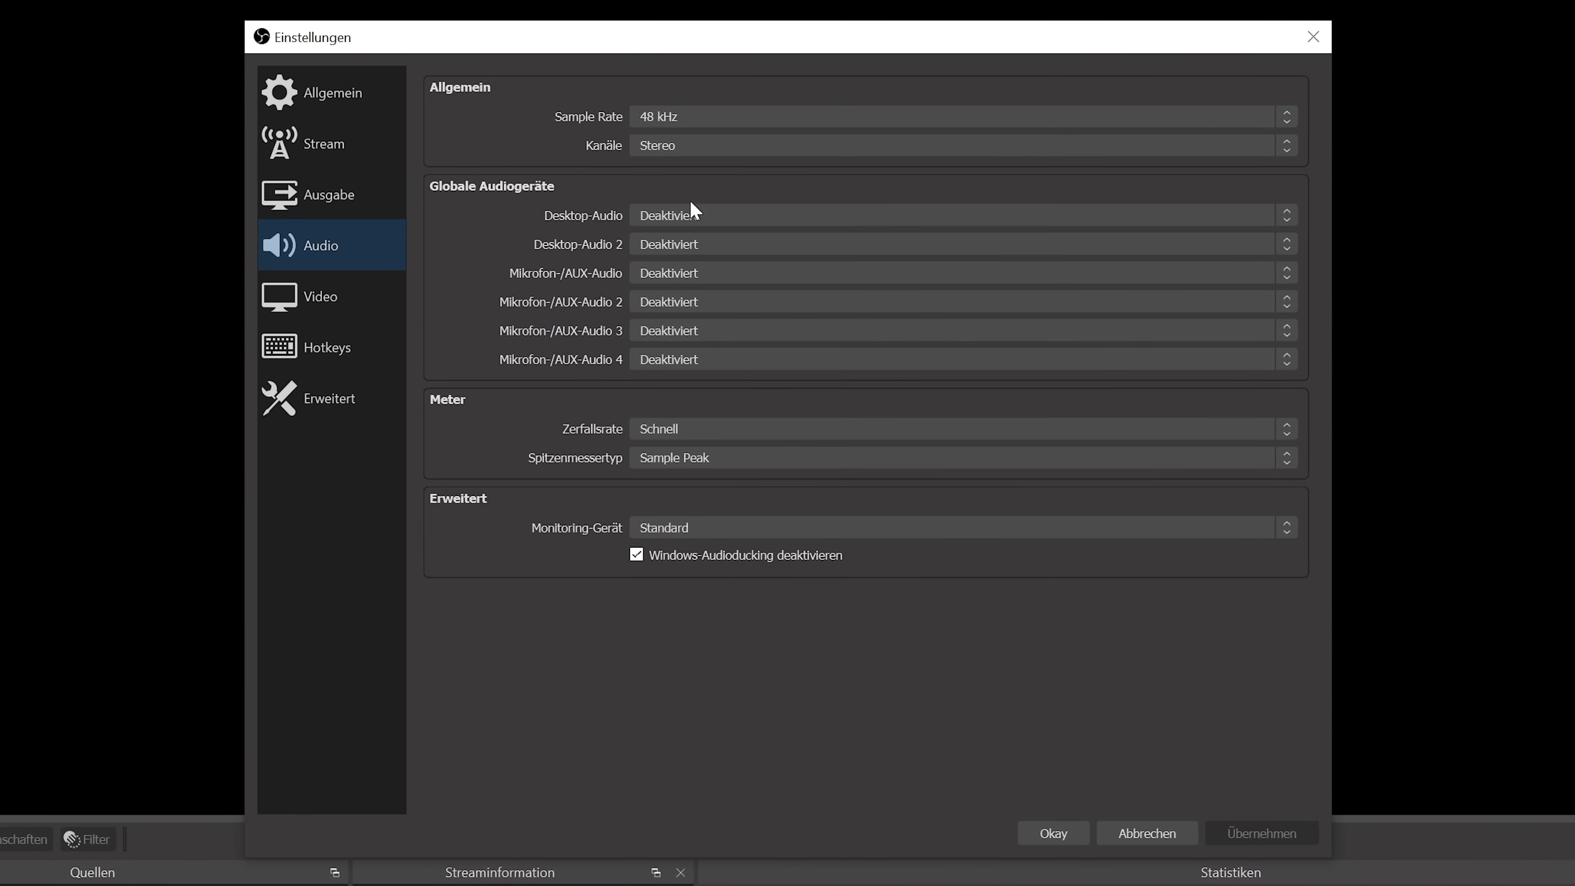
{"action": "left_click", "coordinate": [675, 222]}
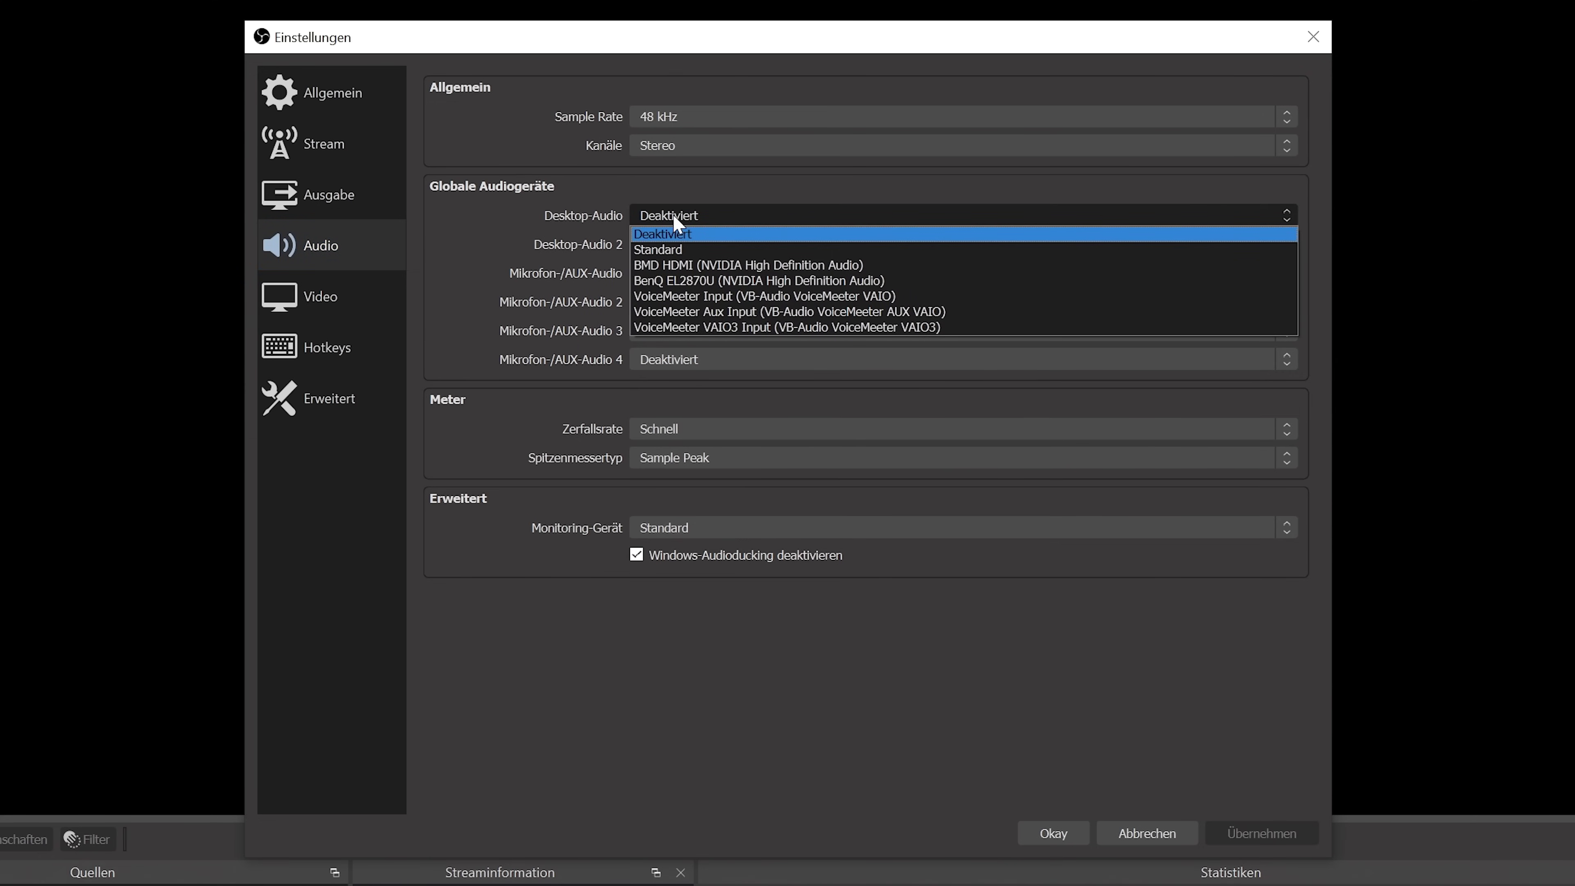
{"action": "left_click", "coordinate": [686, 249]}
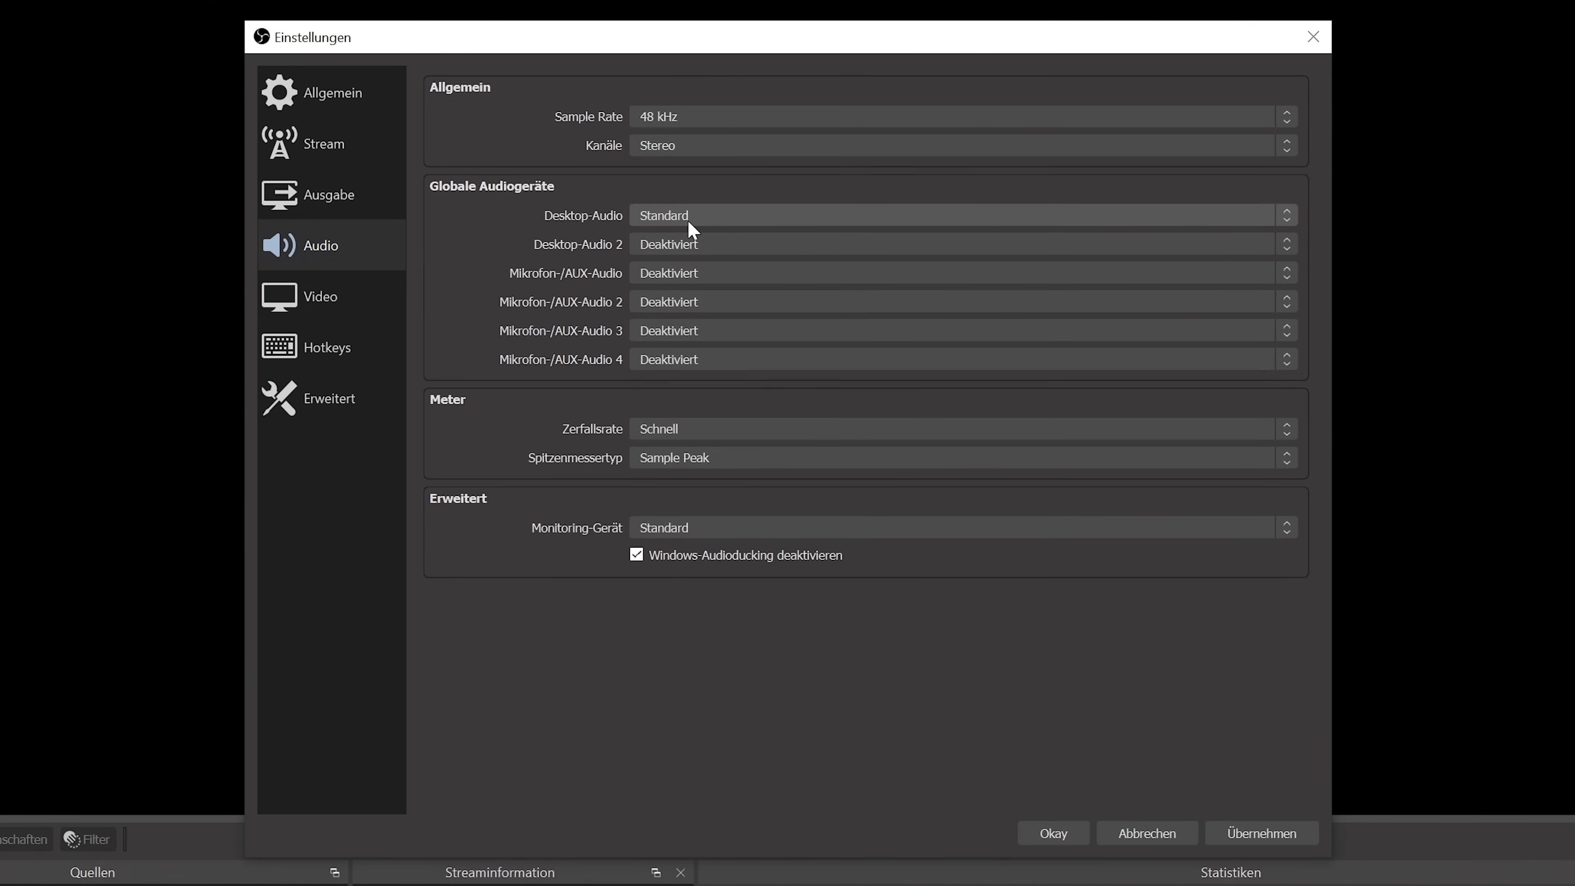
{"action": "left_click", "coordinate": [687, 274]}
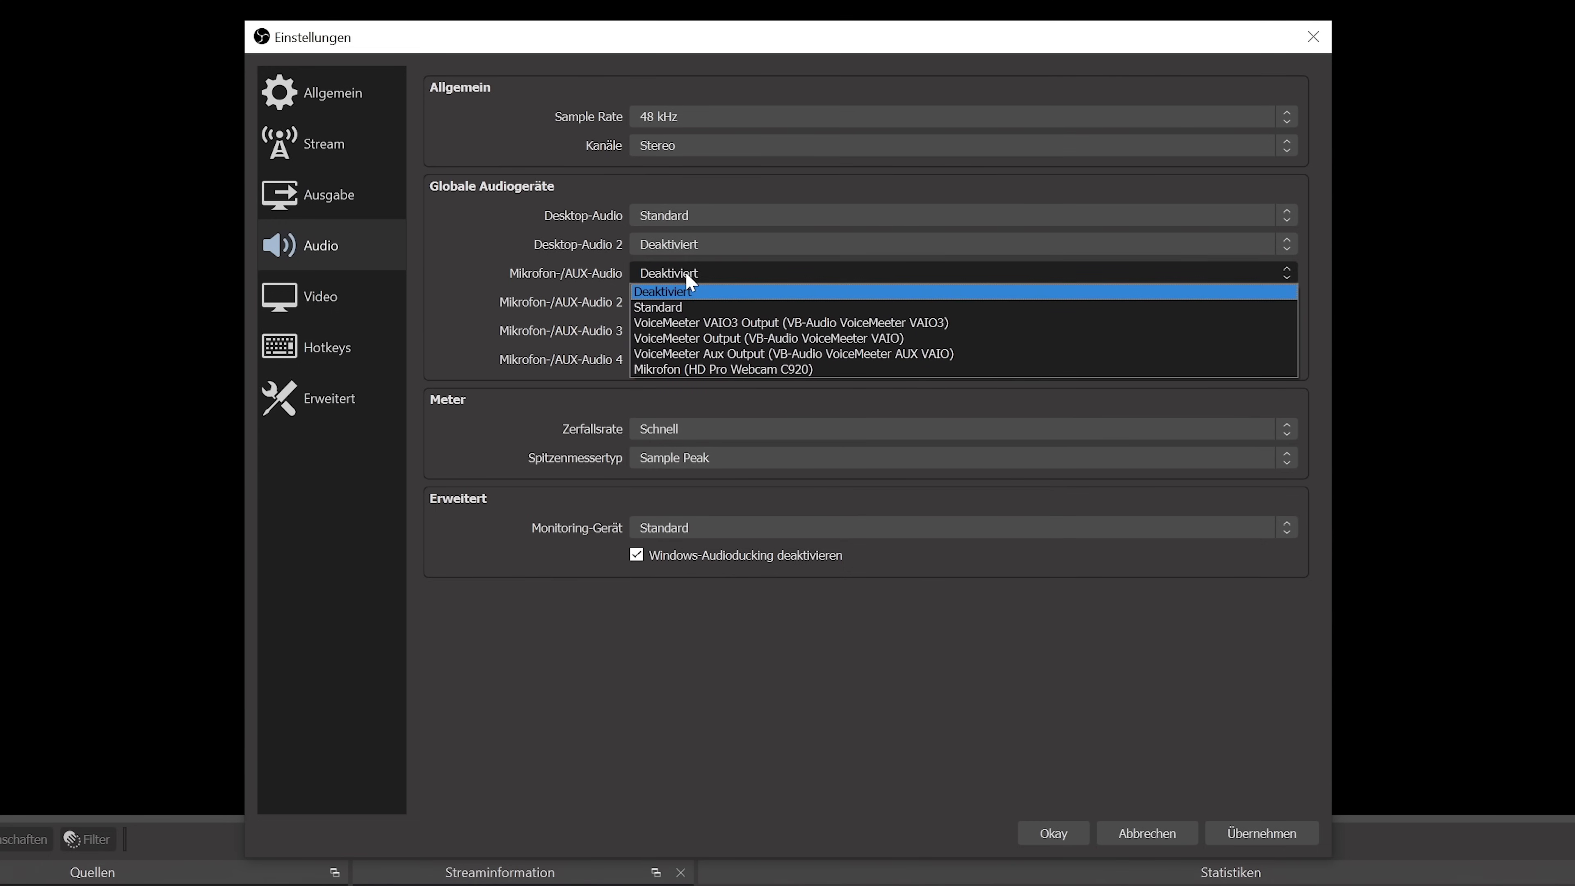
{"action": "left_click", "coordinate": [684, 369]}
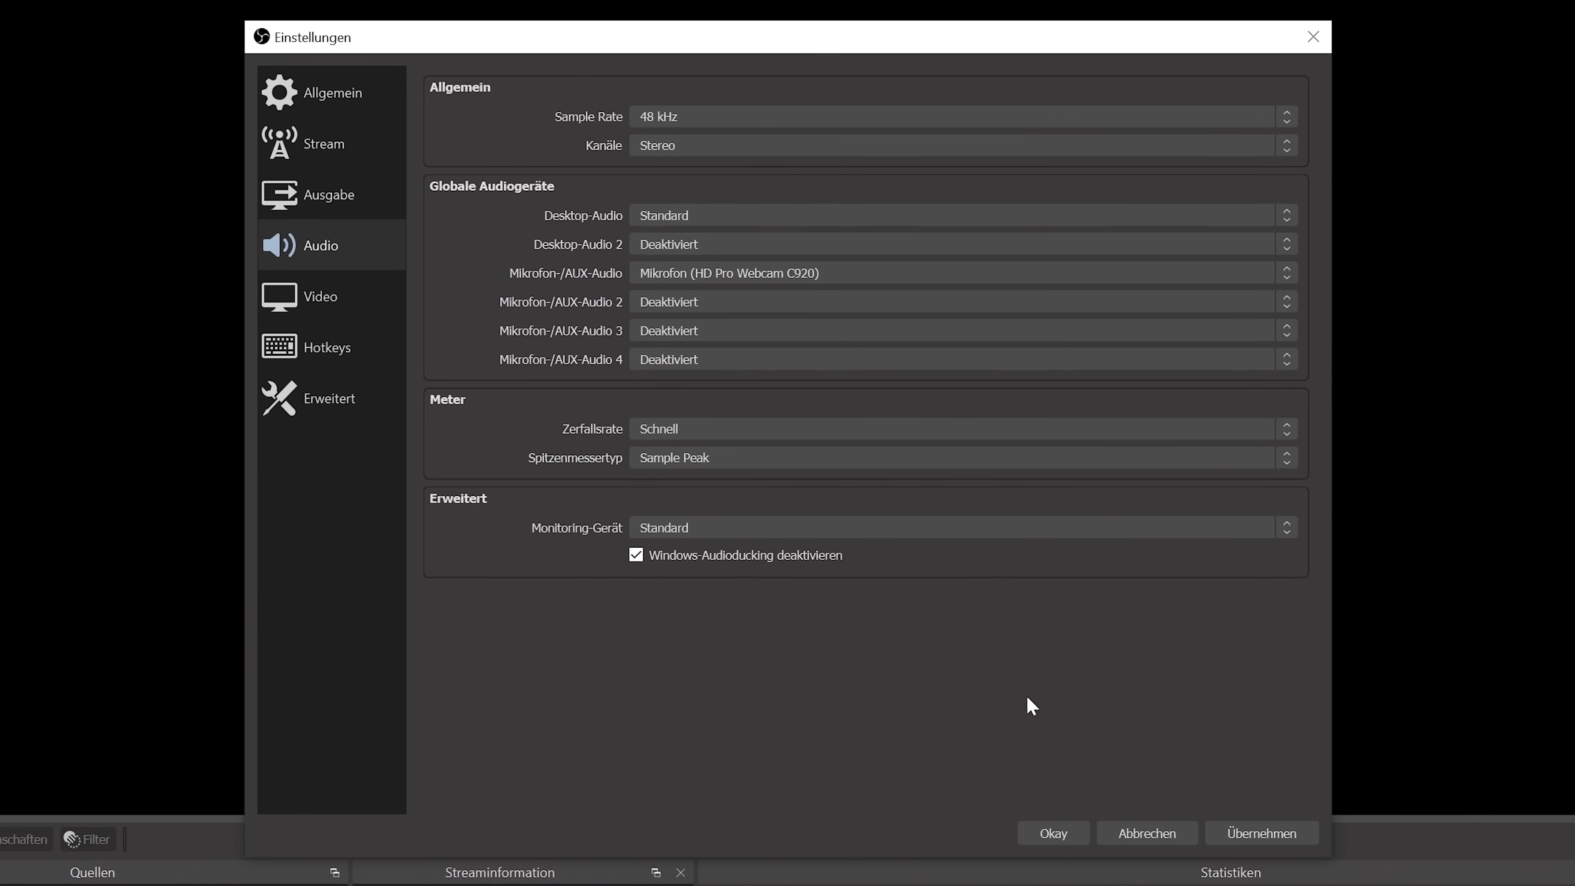
{"action": "left_click", "coordinate": [1242, 838]}
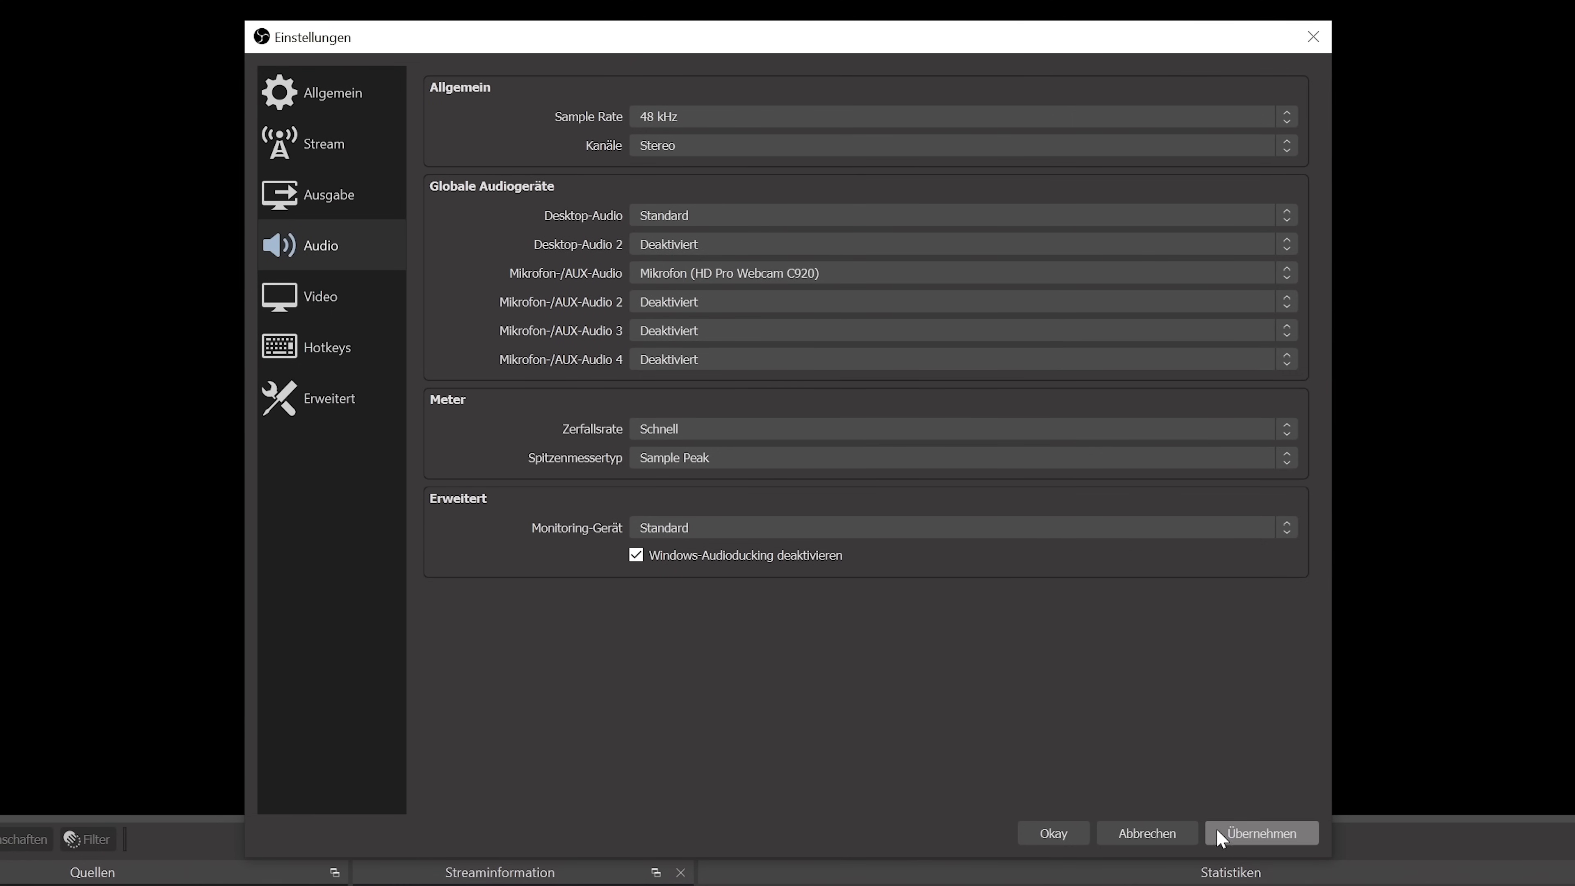
{"action": "left_click", "coordinate": [1049, 838]}
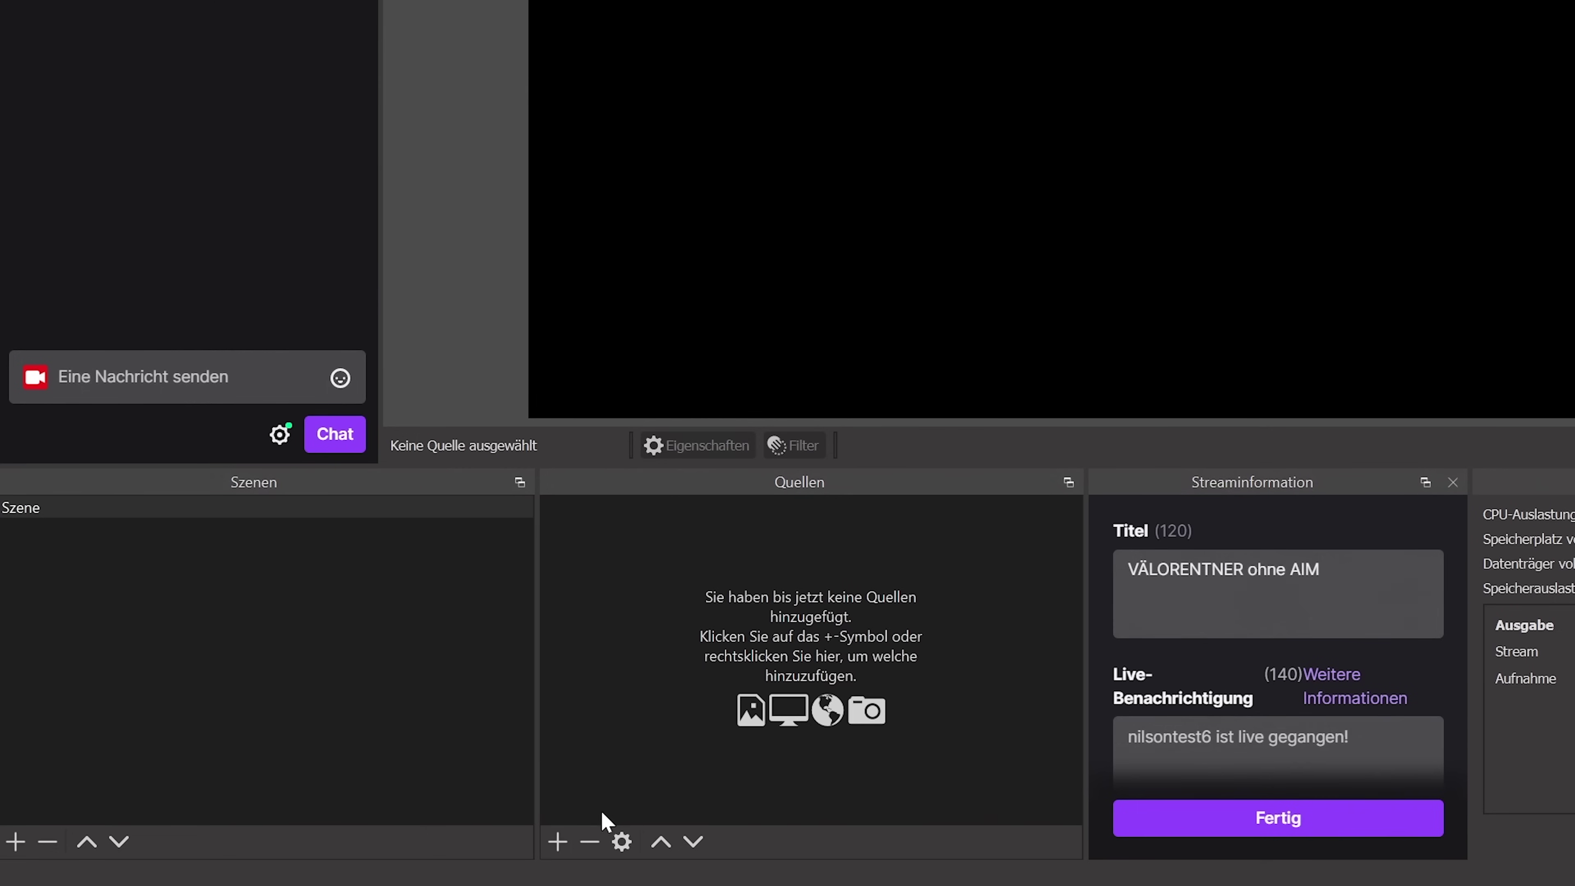
Step: Add a new game capture source named Spielaufnahme to the scene, keeping its default properties
{"action": "left_click", "coordinate": [561, 847]}
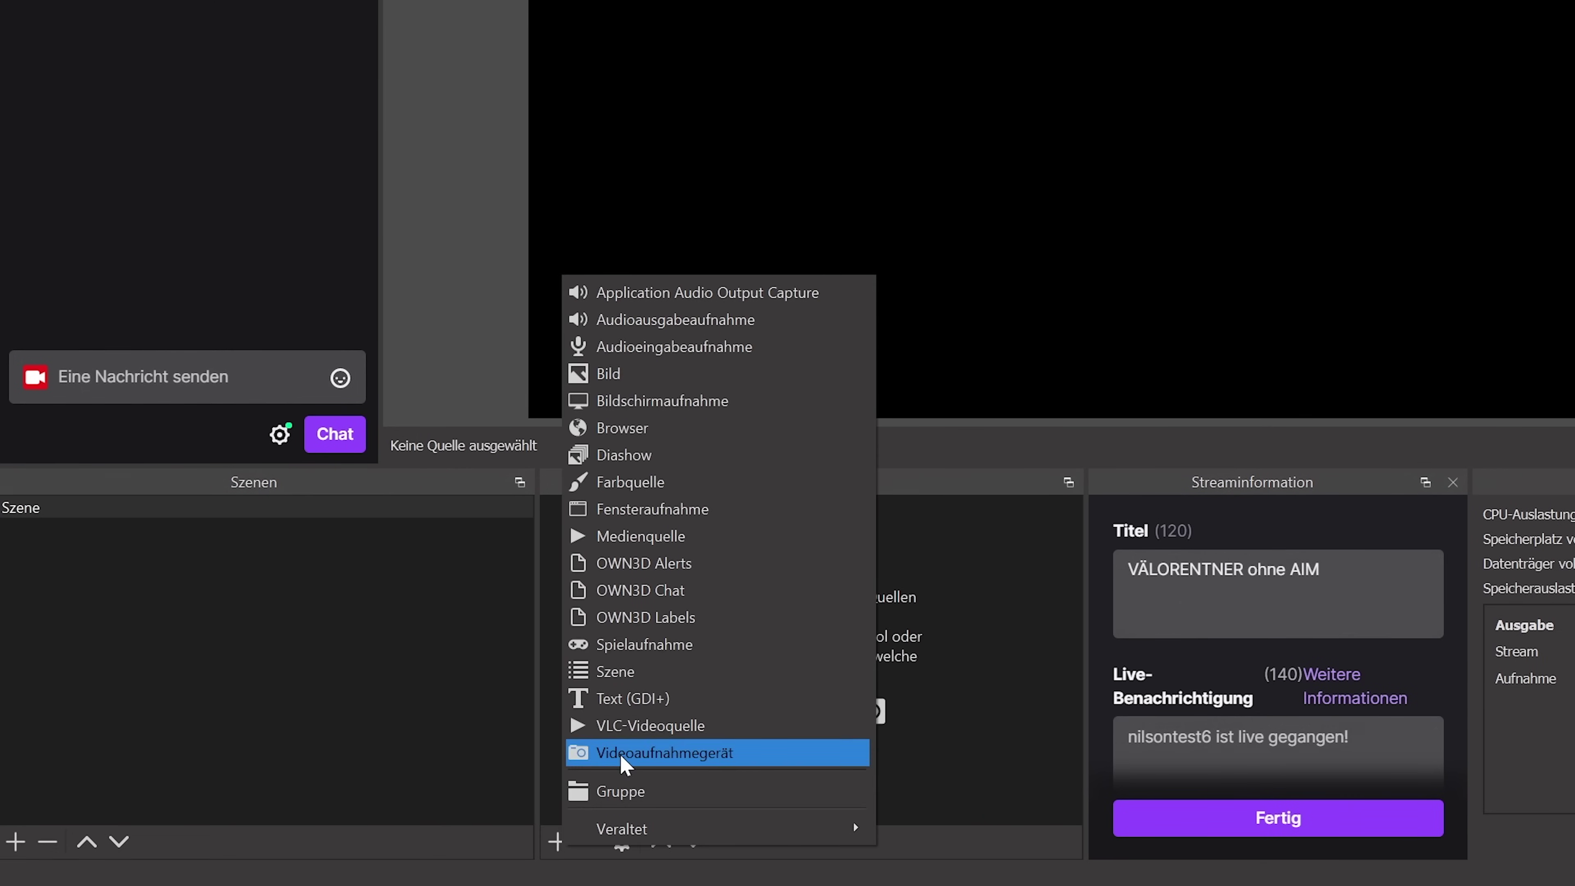
{"action": "left_click", "coordinate": [637, 645]}
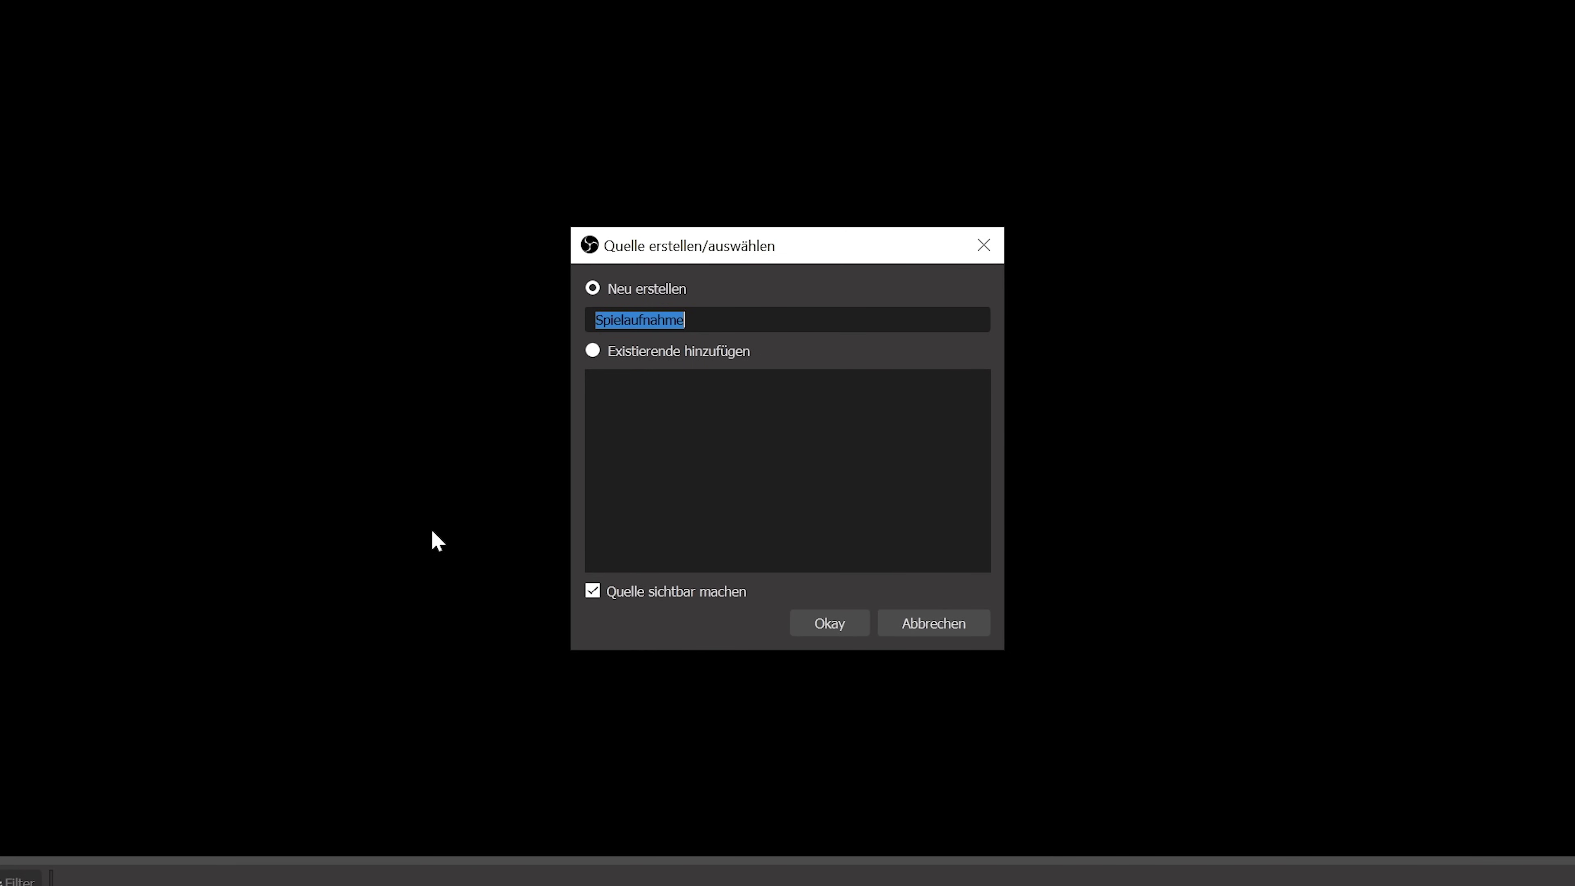
{"action": "left_click", "coordinate": [818, 624]}
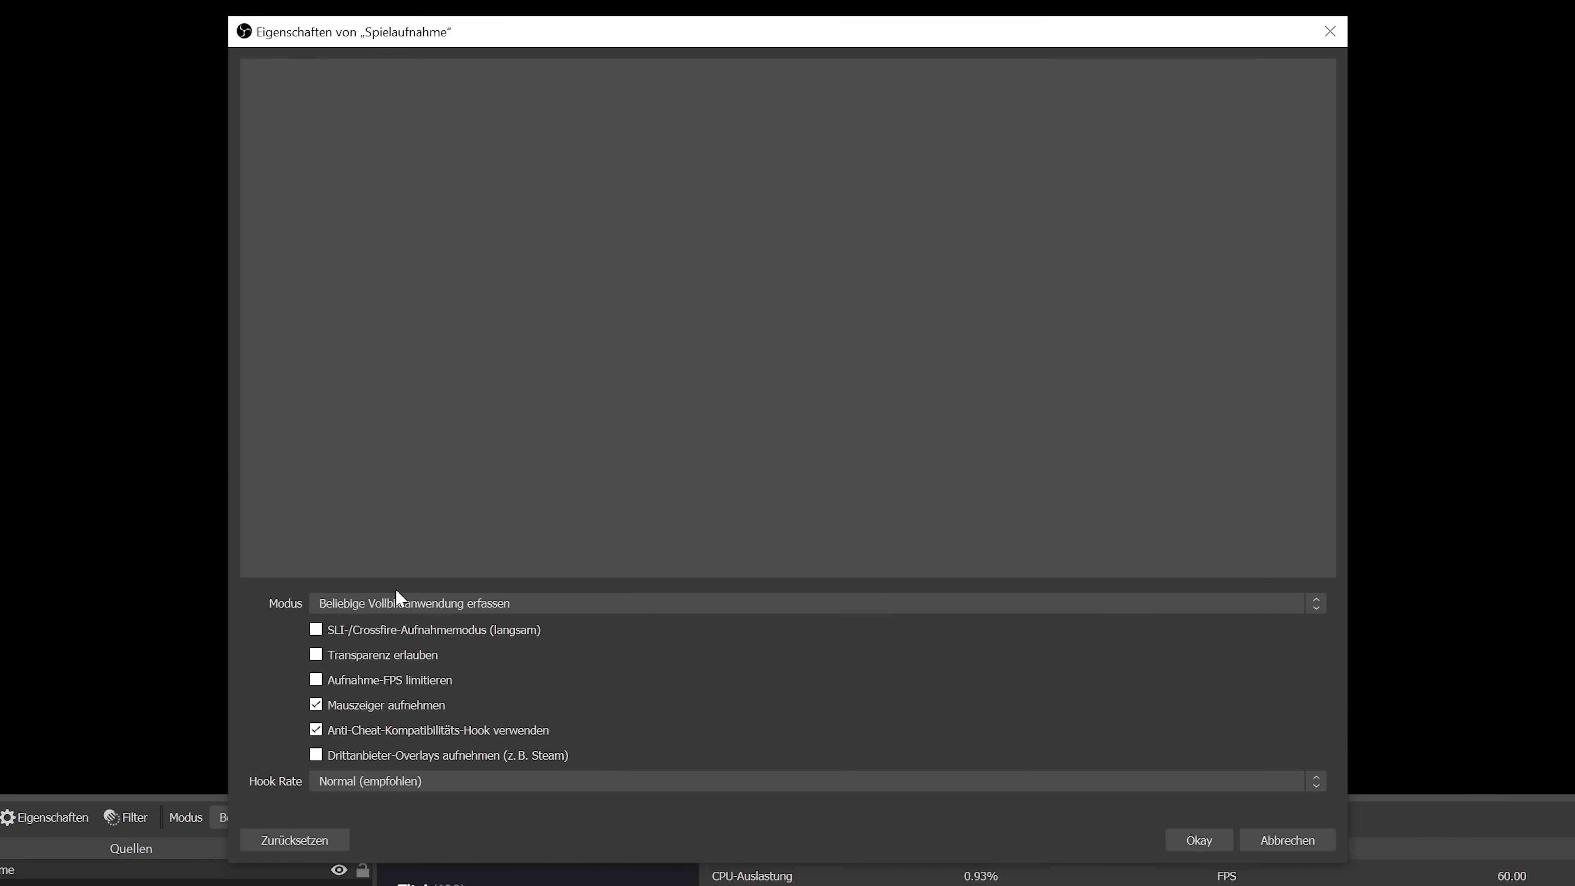
{"action": "left_click", "coordinate": [1203, 834]}
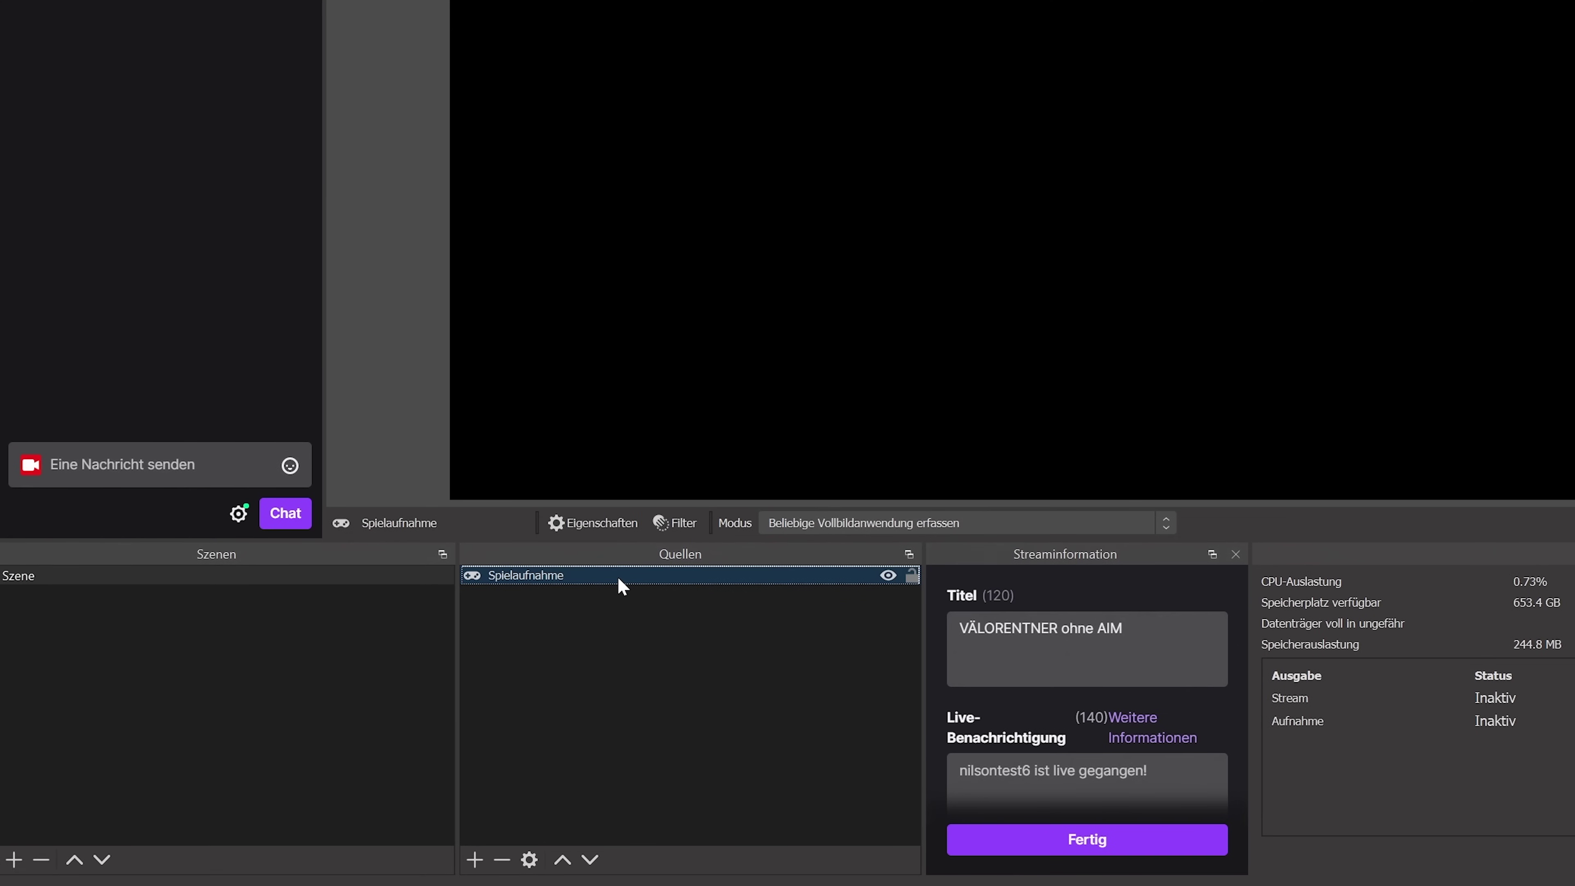
Step: Transform the Spielaufnahme source to fill the whole canvas and lock it
{"action": "right_click", "coordinate": [622, 586]}
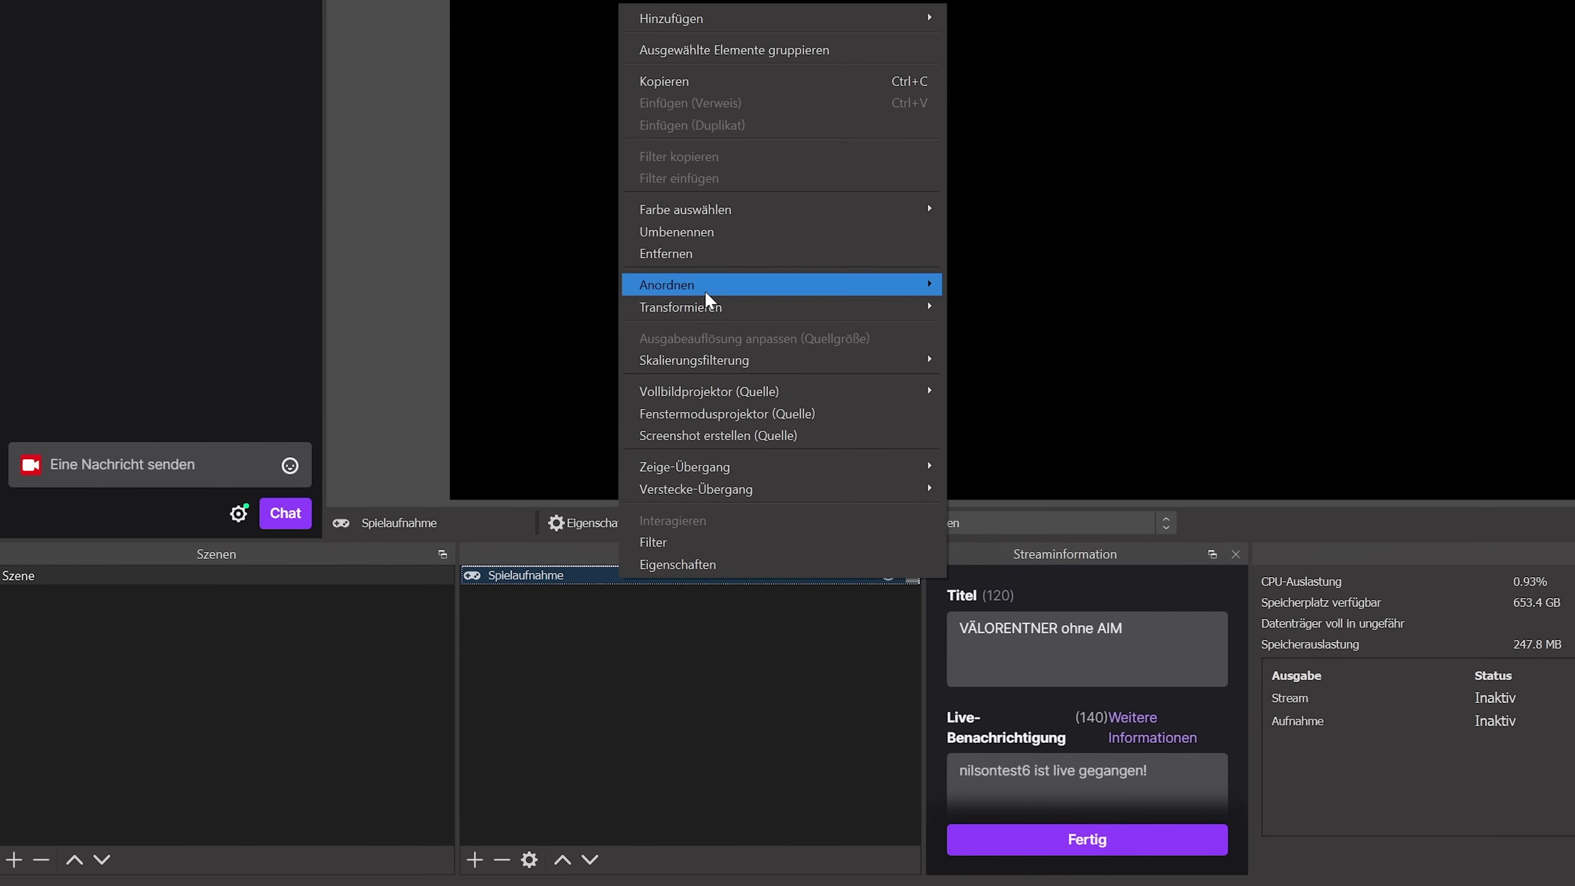
{"action": "mouse_move", "coordinate": [711, 312]}
{"action": "left_click", "coordinate": [1054, 533]}
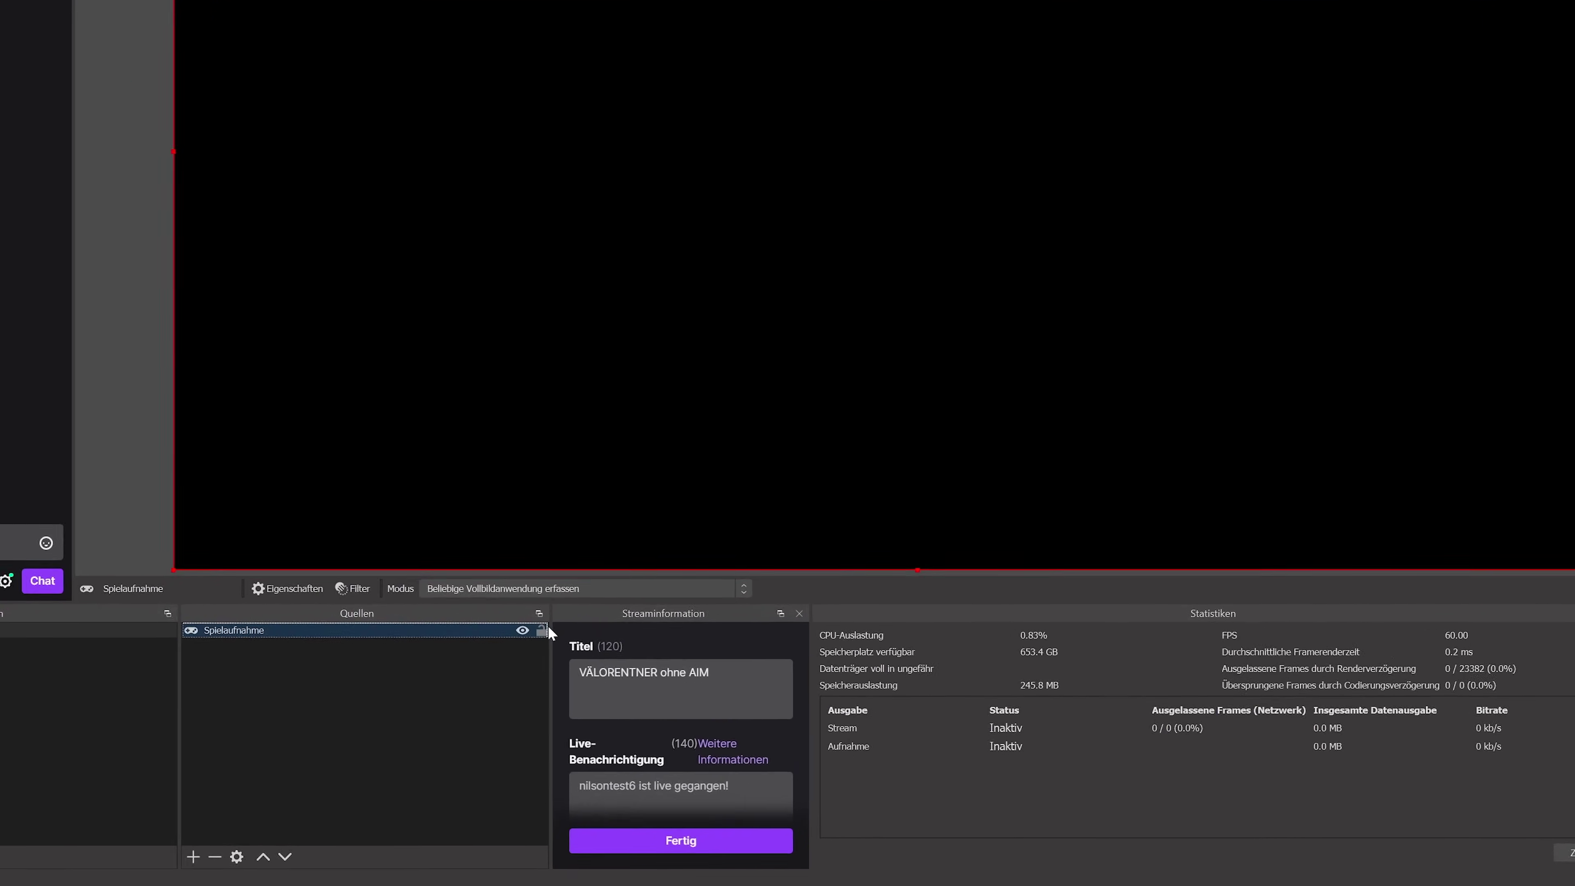
{"action": "left_click", "coordinate": [544, 586]}
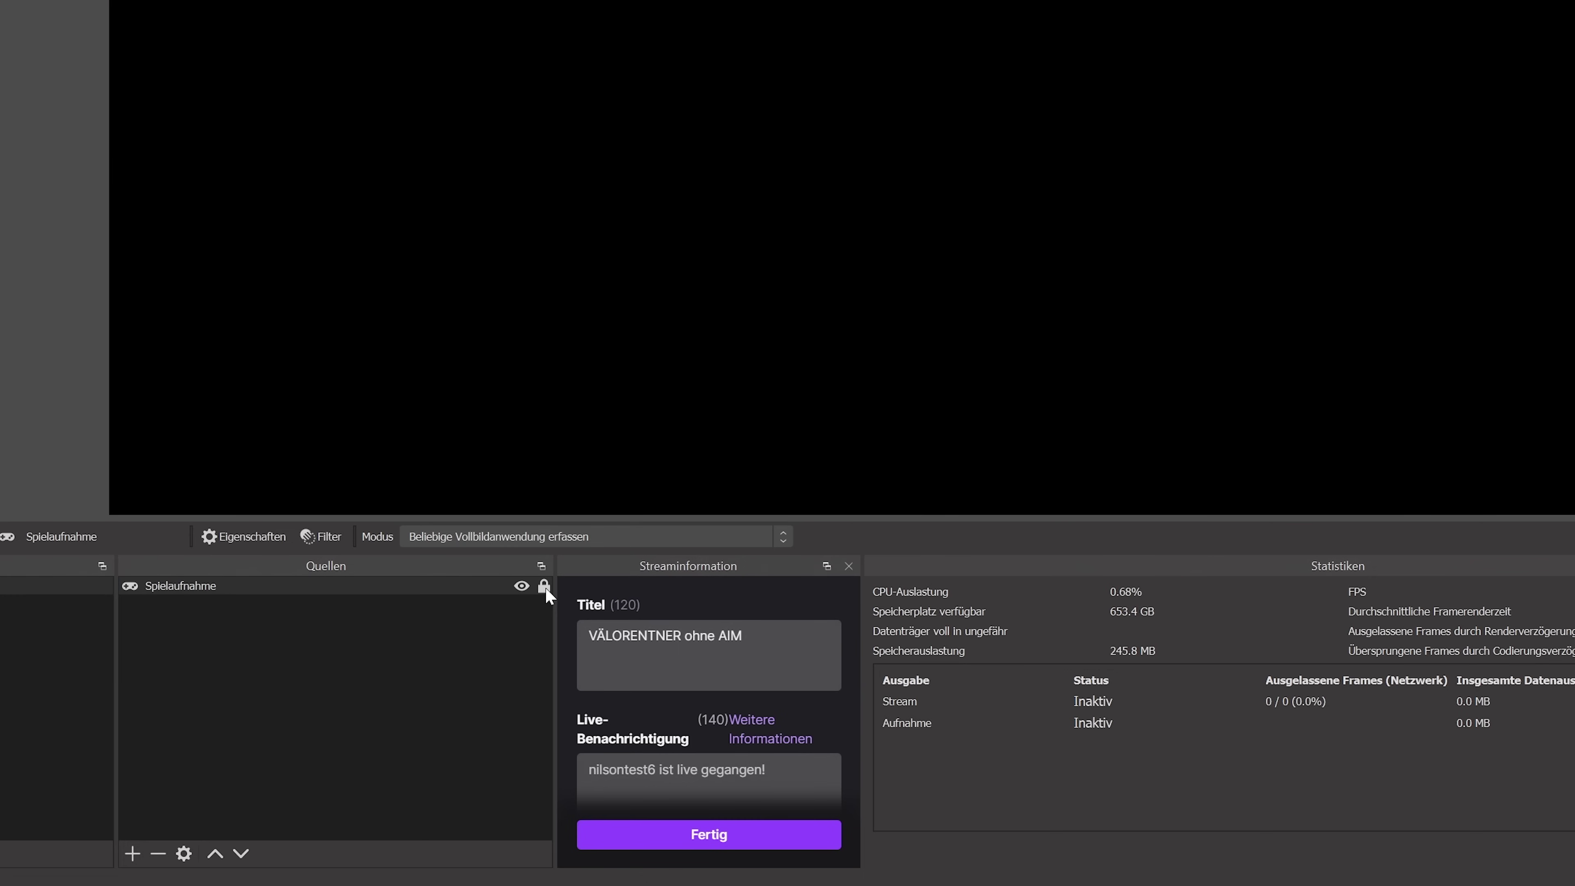